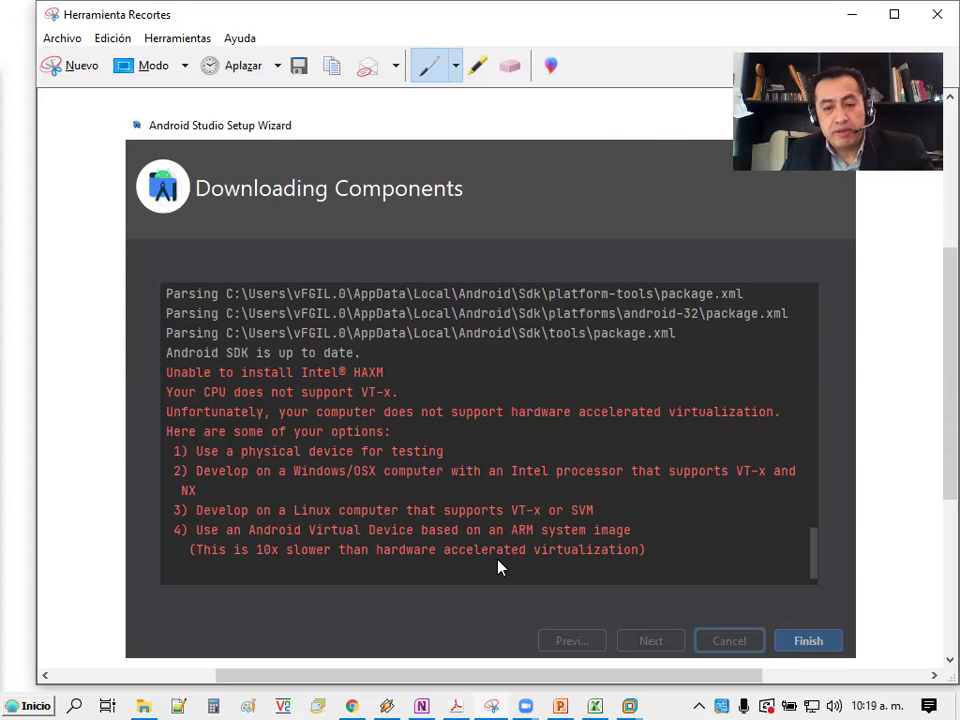
Switch to the VMware Workstation window that runs the Windows virtual machine
left_click(562, 705)
key("super")
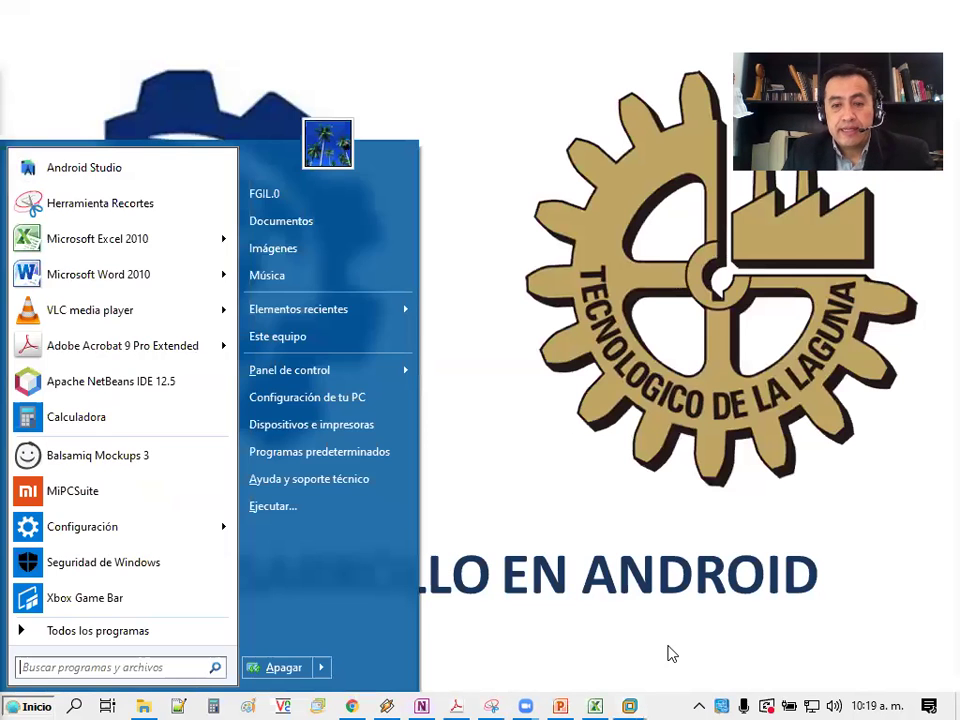
left_click(629, 705)
left_click(679, 621)
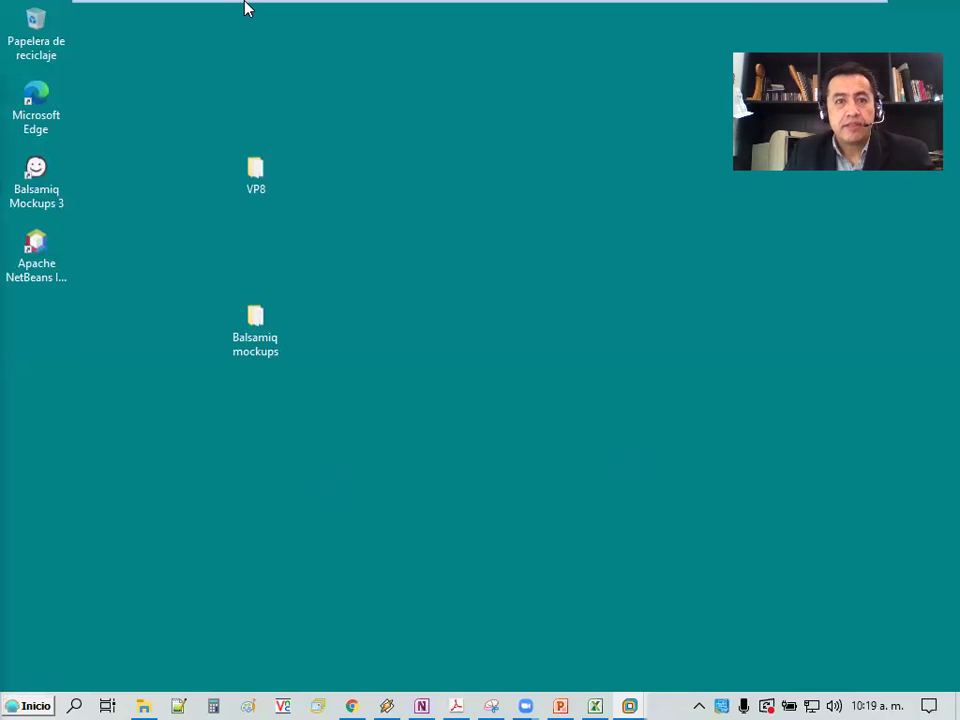
Open the virtual machine's settings and inspect its processor configuration
mouse_move(324, 4)
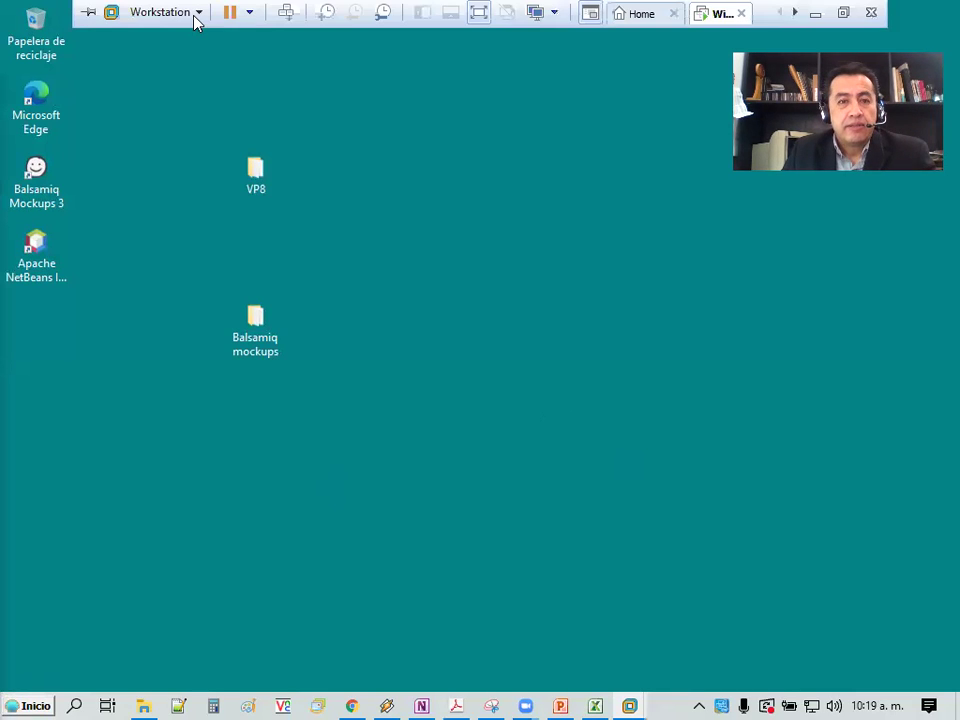
left_click(196, 13)
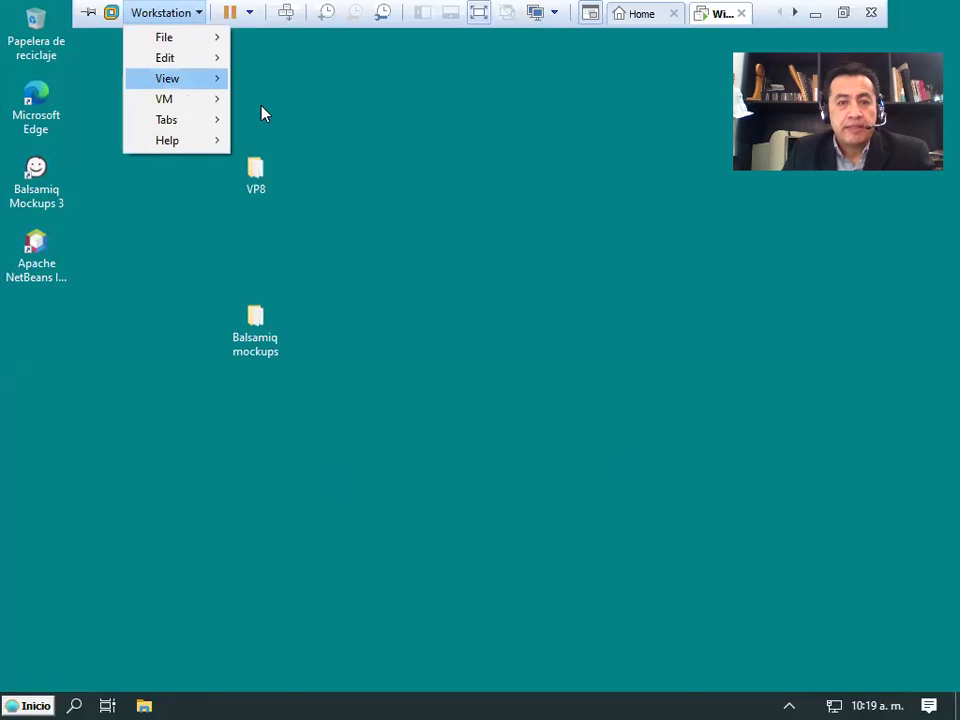
mouse_move(200, 99)
mouse_move(300, 124)
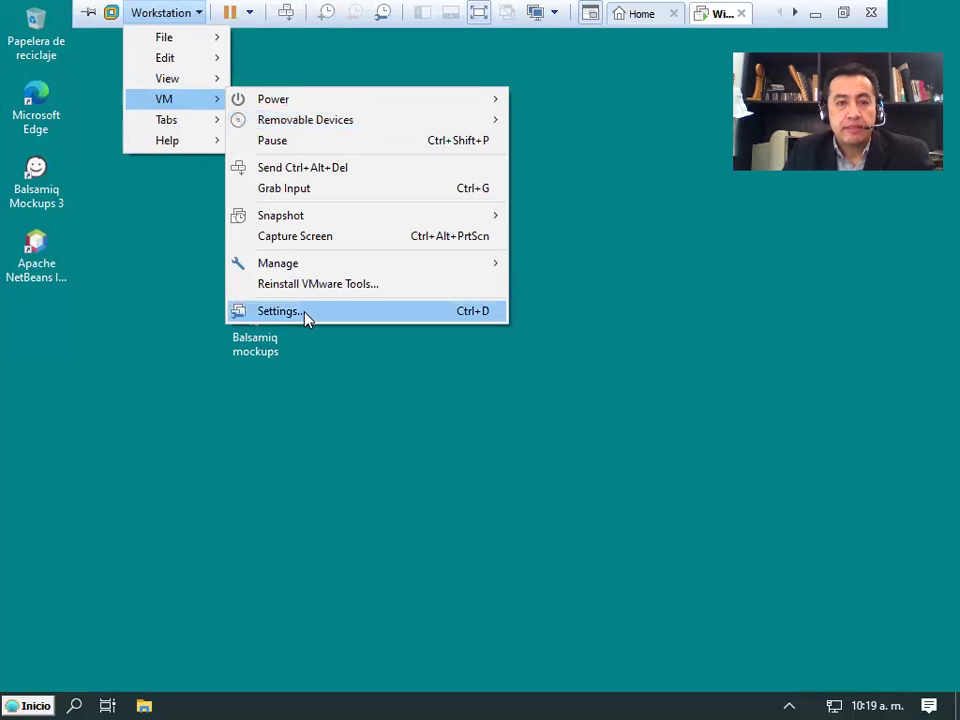
left_click(305, 314)
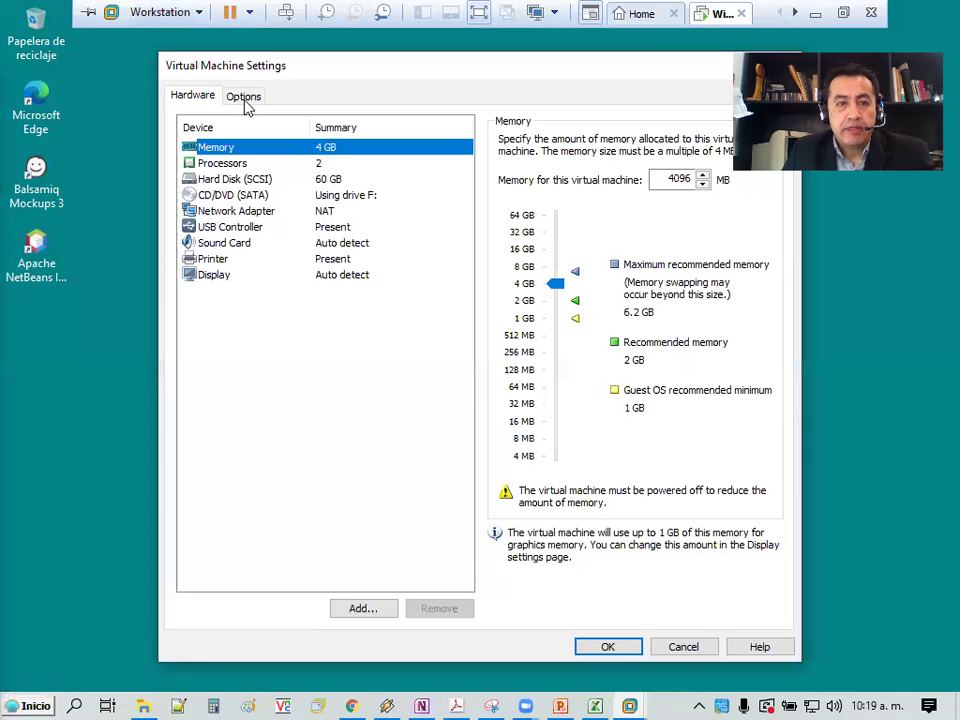
left_click(225, 164)
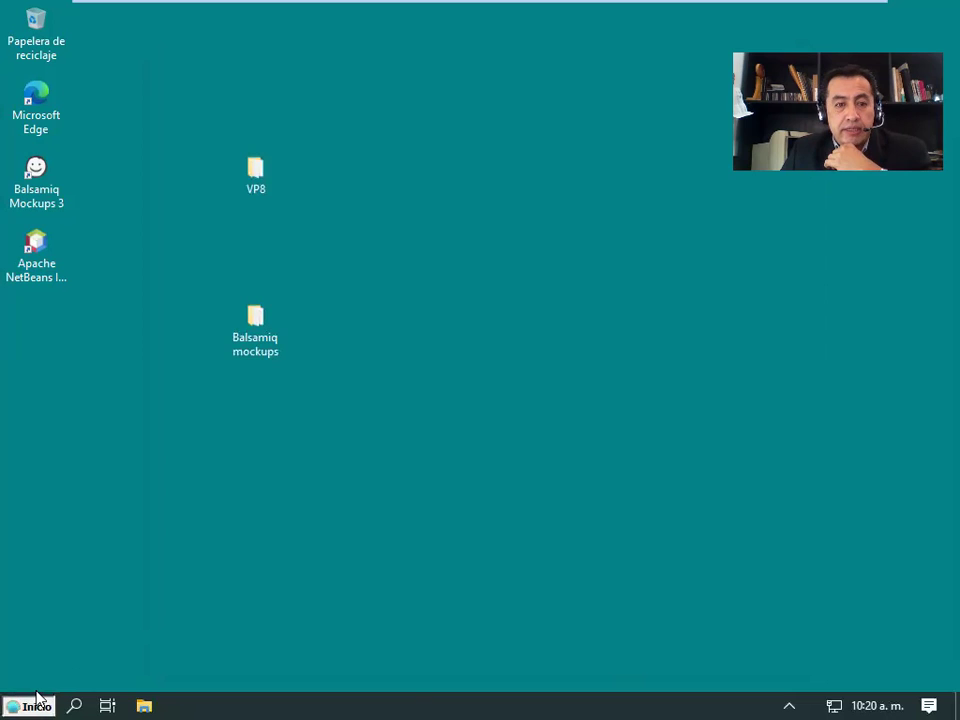
Launch Android Studio from the virtual machine's installed programs
left_click(37, 704)
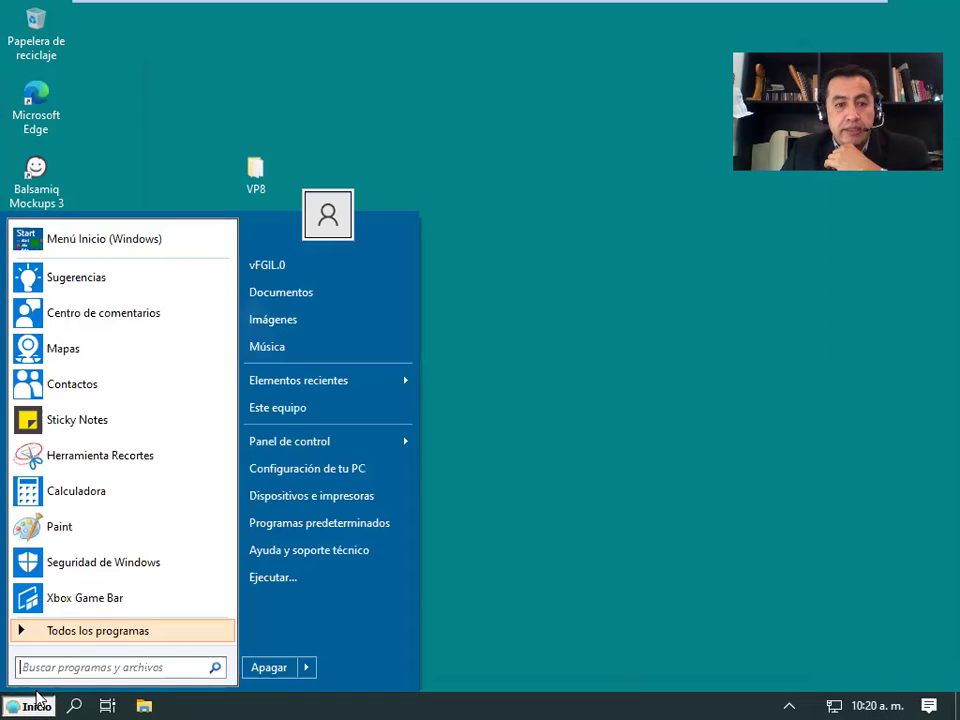
left_click(91, 632)
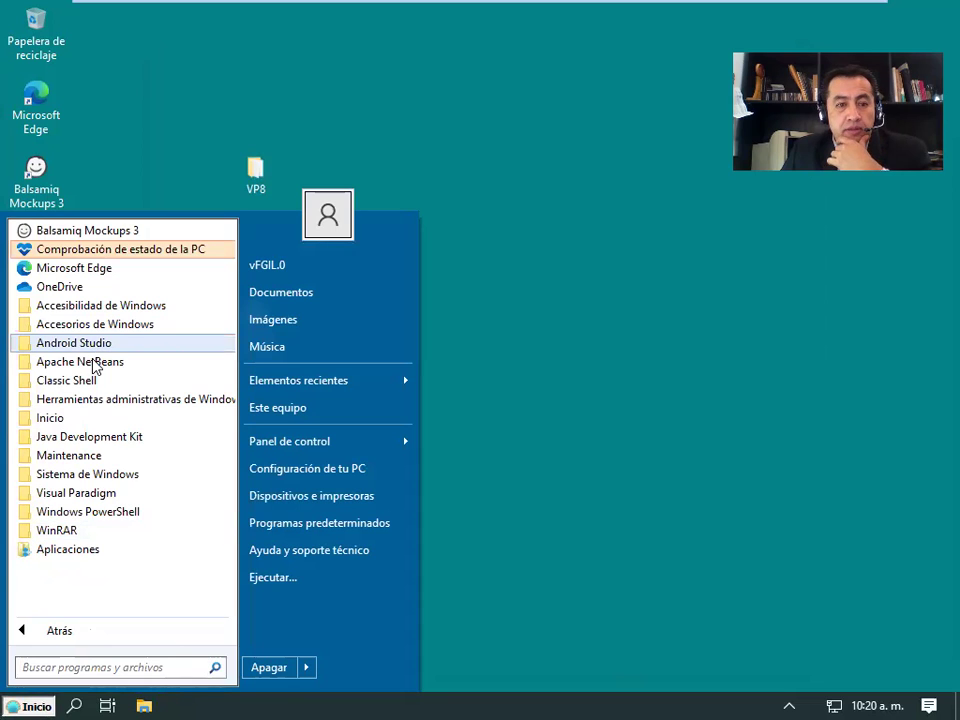
left_click(95, 348)
left_click(90, 362)
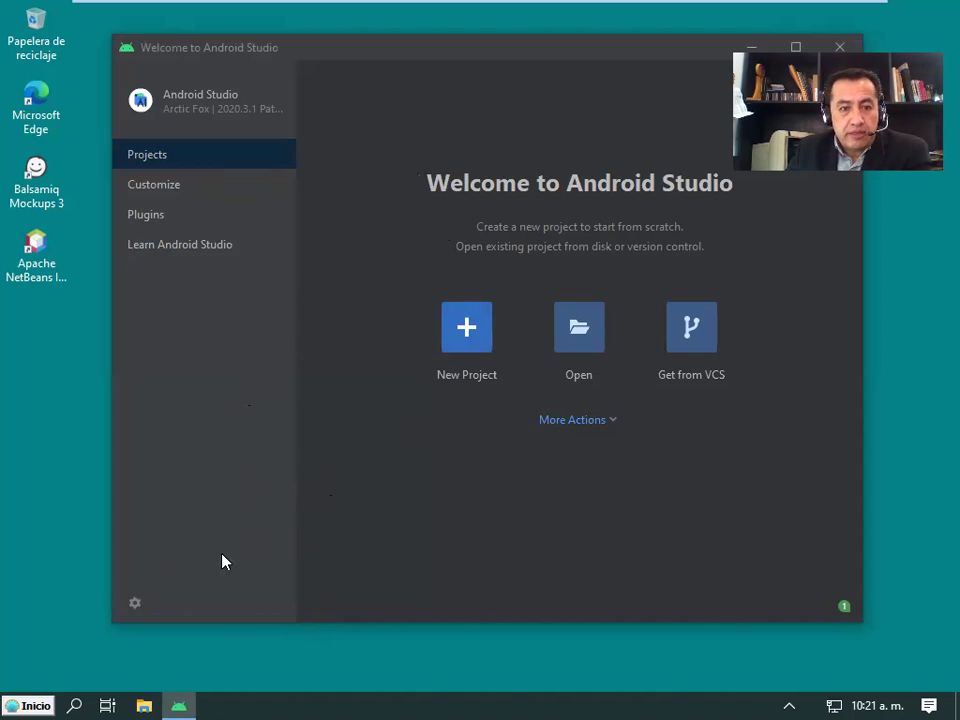
Examine the commands in the welcome screen's options menu, including the update check
left_click(135, 605)
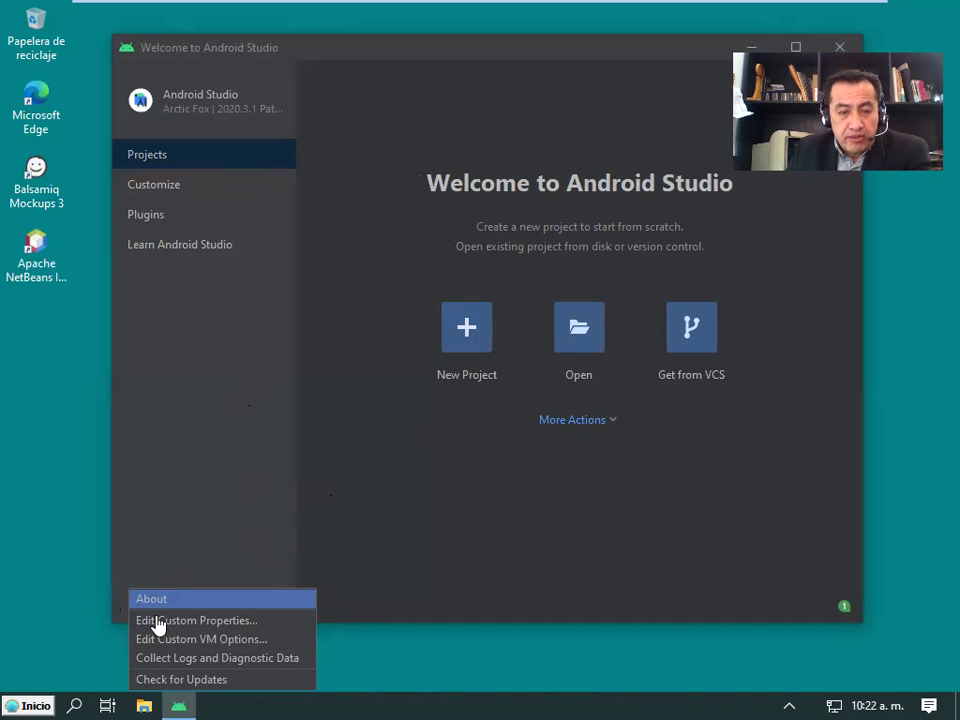
left_click(131, 606)
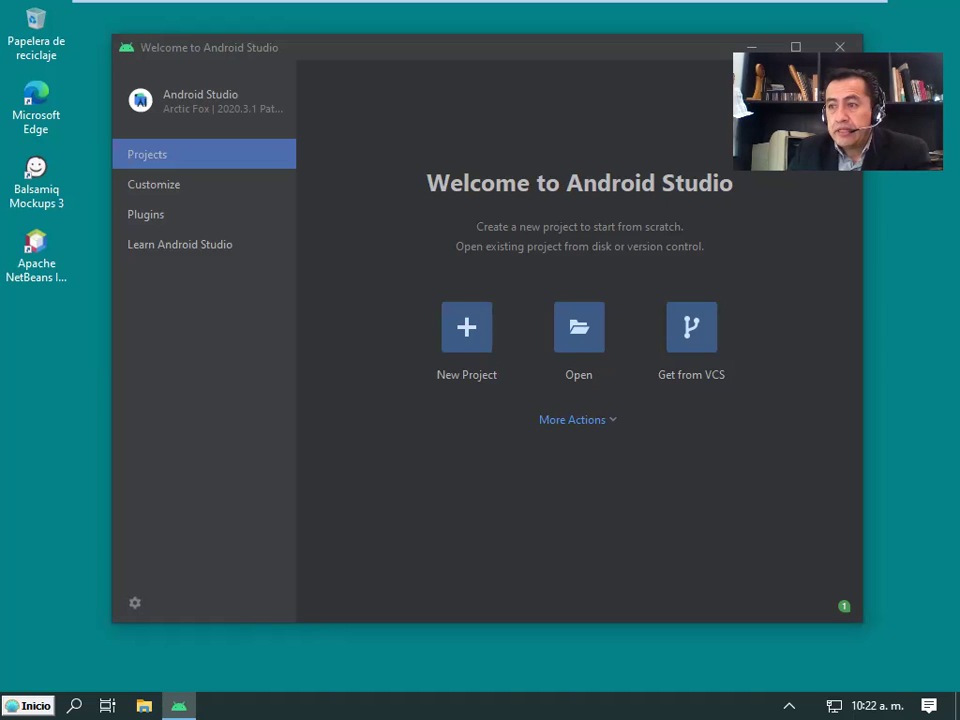
left_click(136, 606)
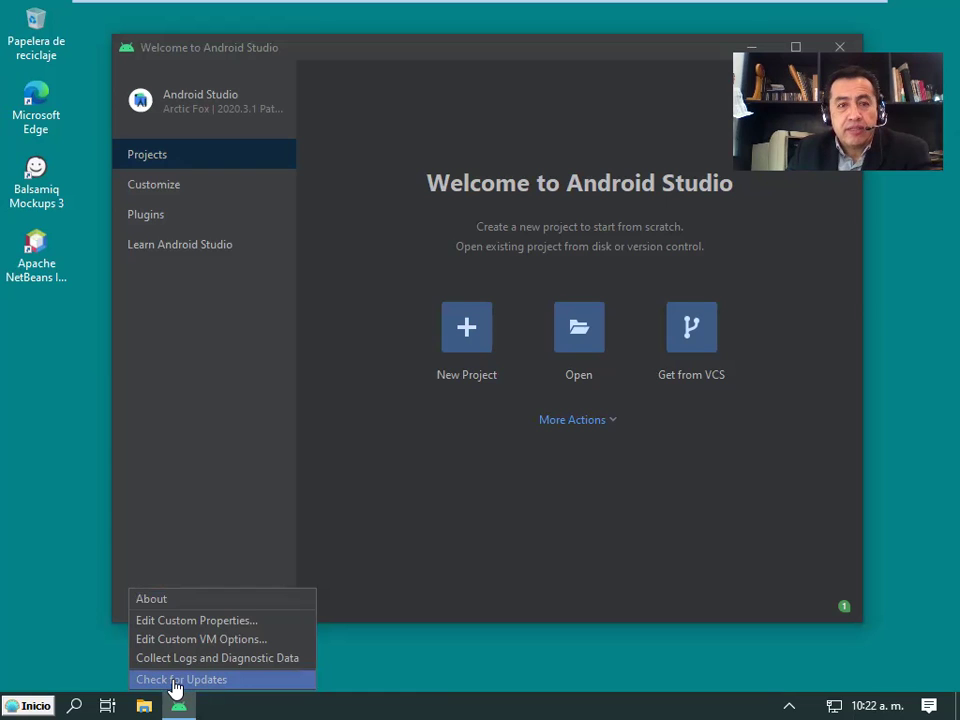
key("Up")
key("Up")
key("Up")
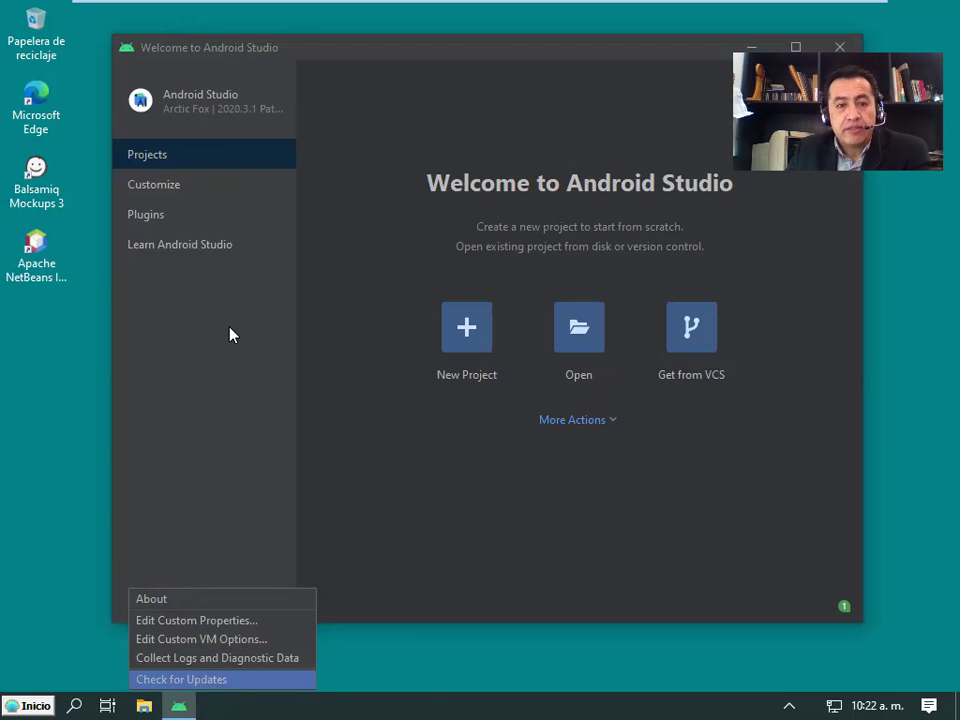
left_click(354, 333)
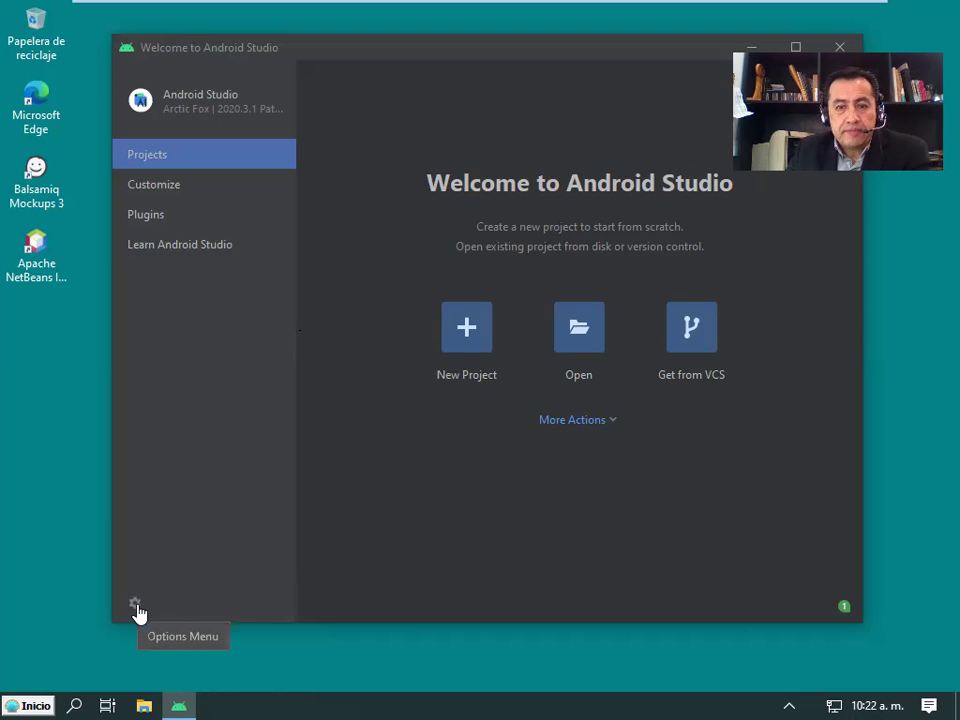
Review the additional actions on the welcome screen and open the SDK Manager
left_click(590, 421)
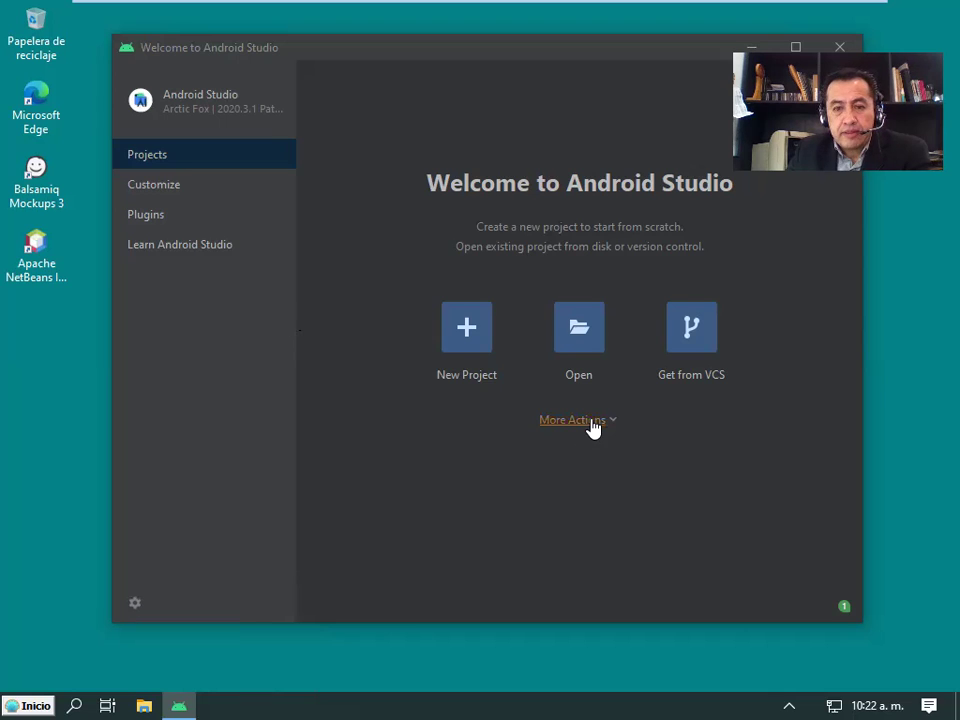
left_click(592, 425)
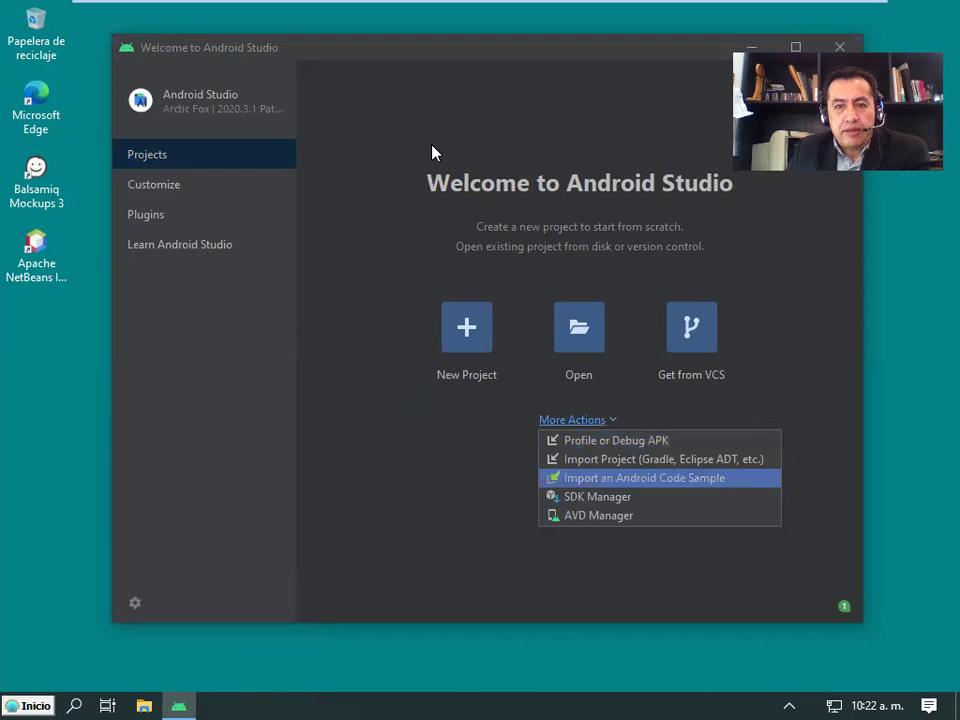
key("Up")
key("Up")
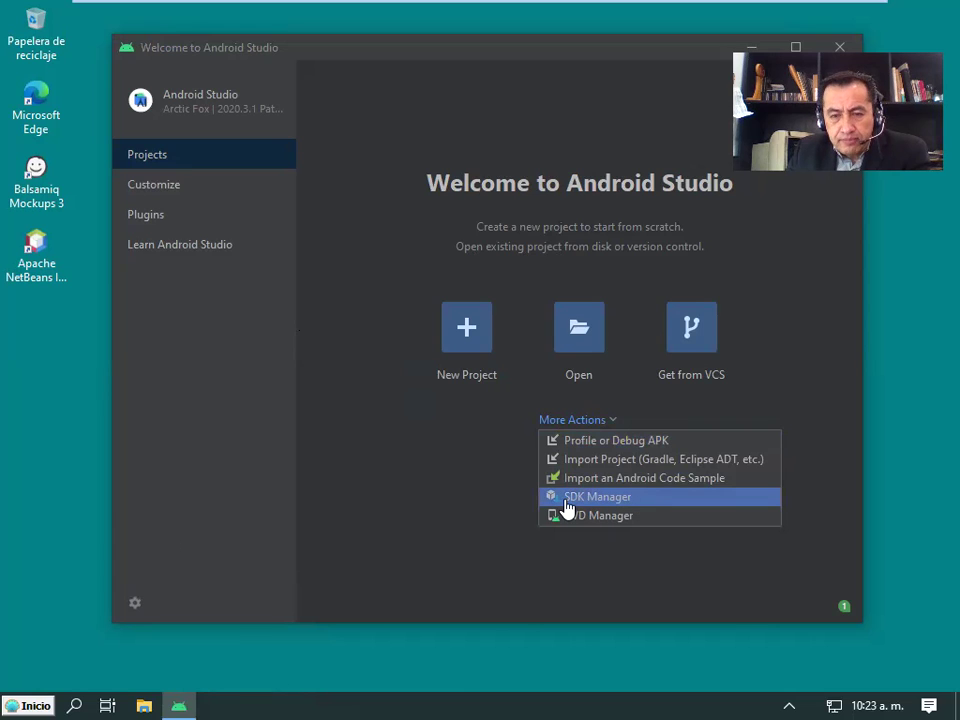
left_click(621, 505)
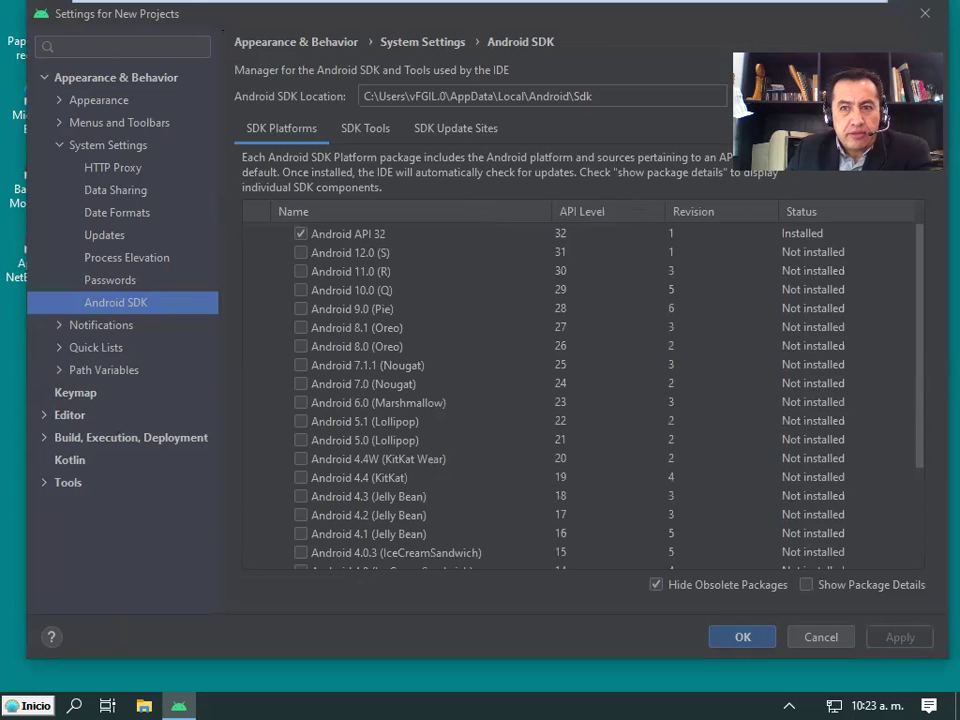
Bring the whole settings window into view and inspect the Android SDK location path
left_click_drag(219, 18, 214, 33)
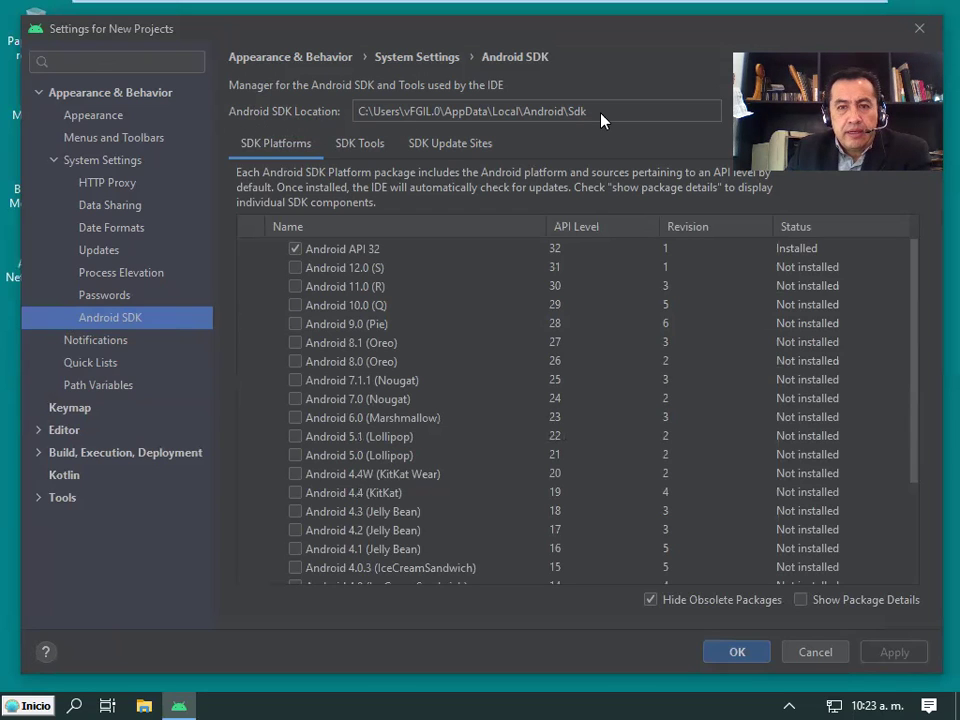
left_click(393, 118)
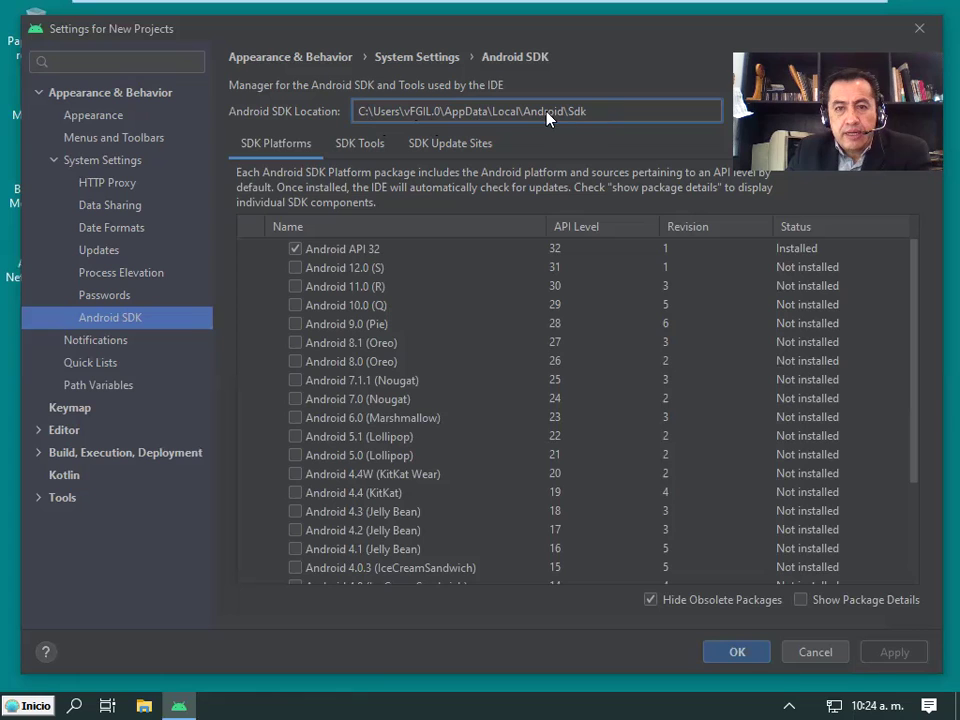
left_click(488, 112, "shift")
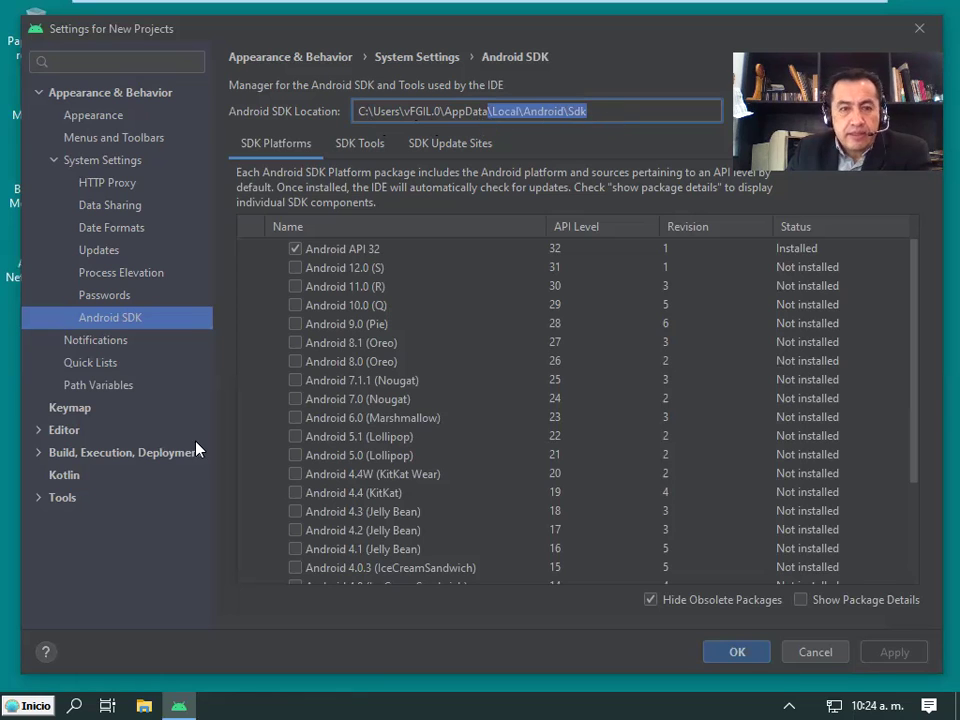
key("Right")
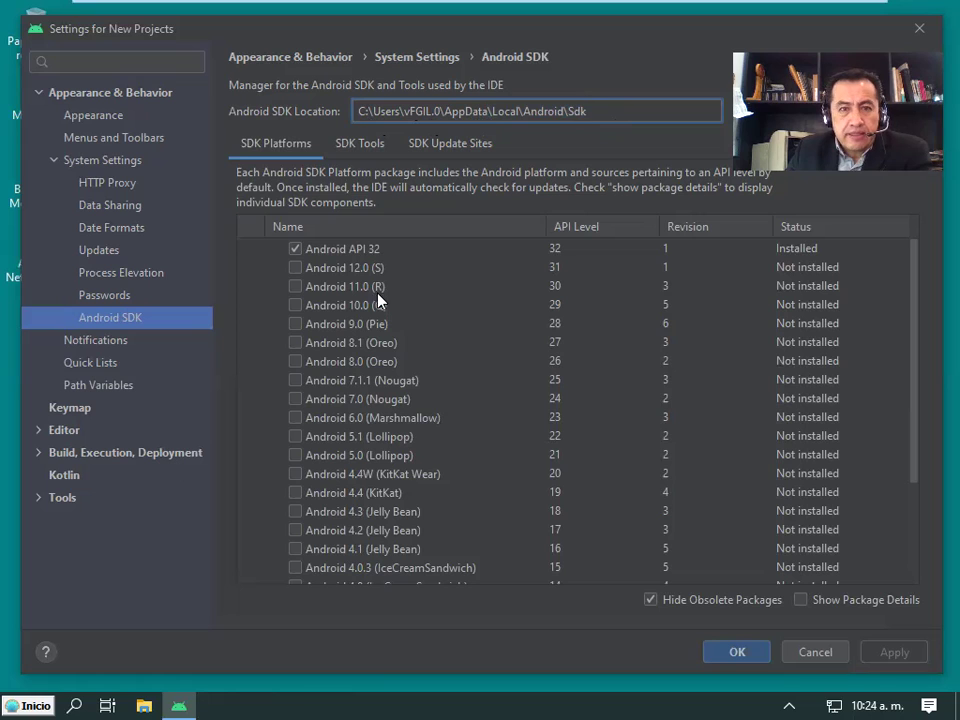
Open File Explorer and go to Disco local (C:)
left_click(144, 704)
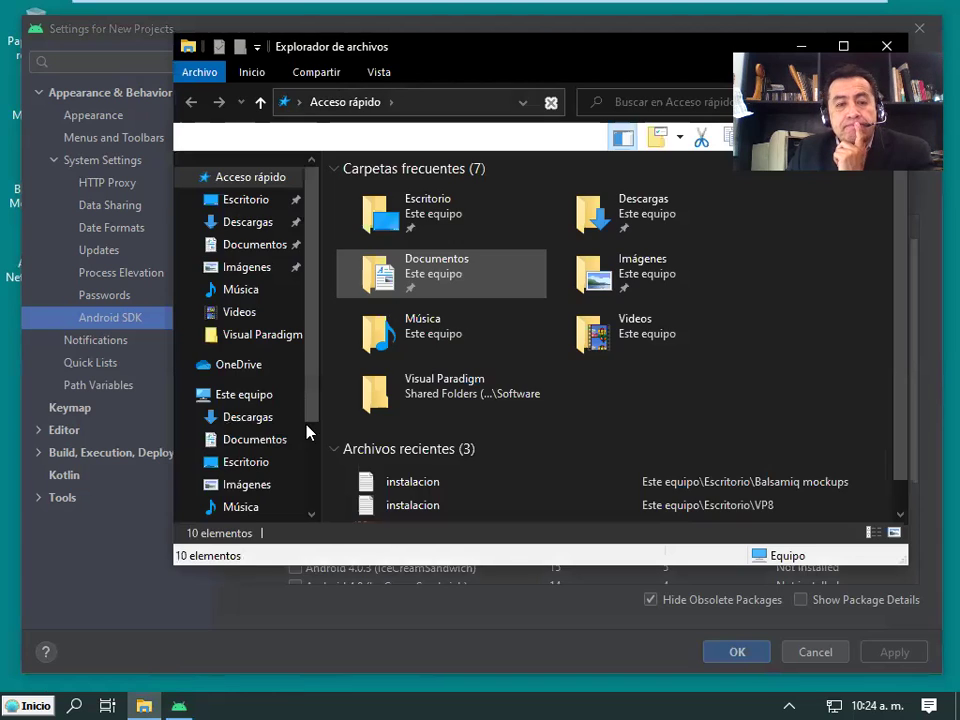
scroll(308, 428, "down", 2)
left_click(285, 445)
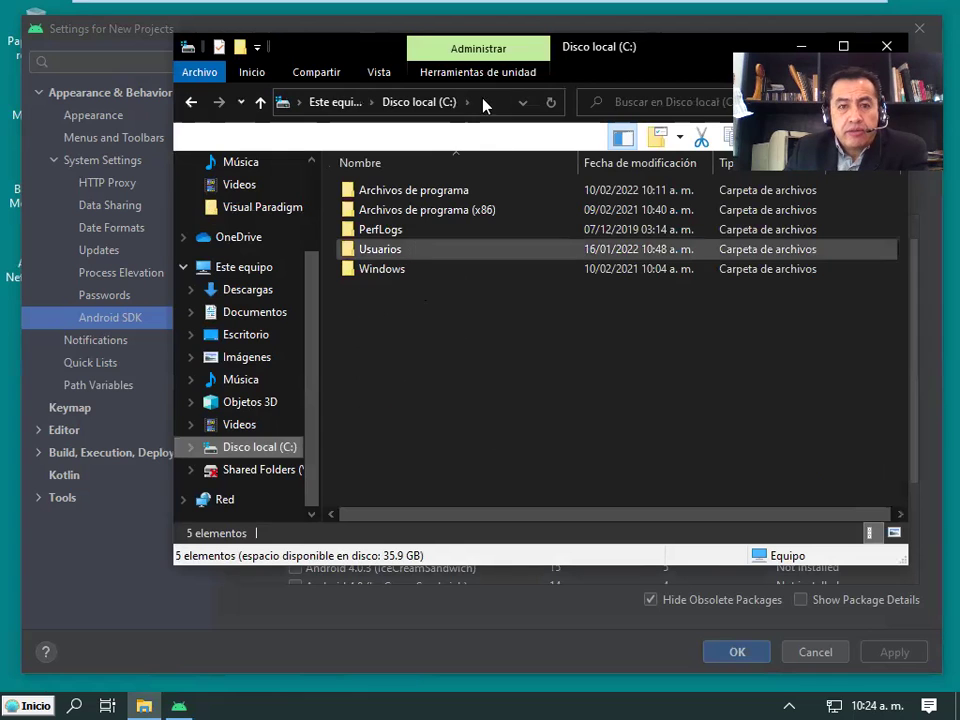
Check the full target path in the Android Studio shortcut's properties, leaving the shortcut unmodified
left_click(41, 698)
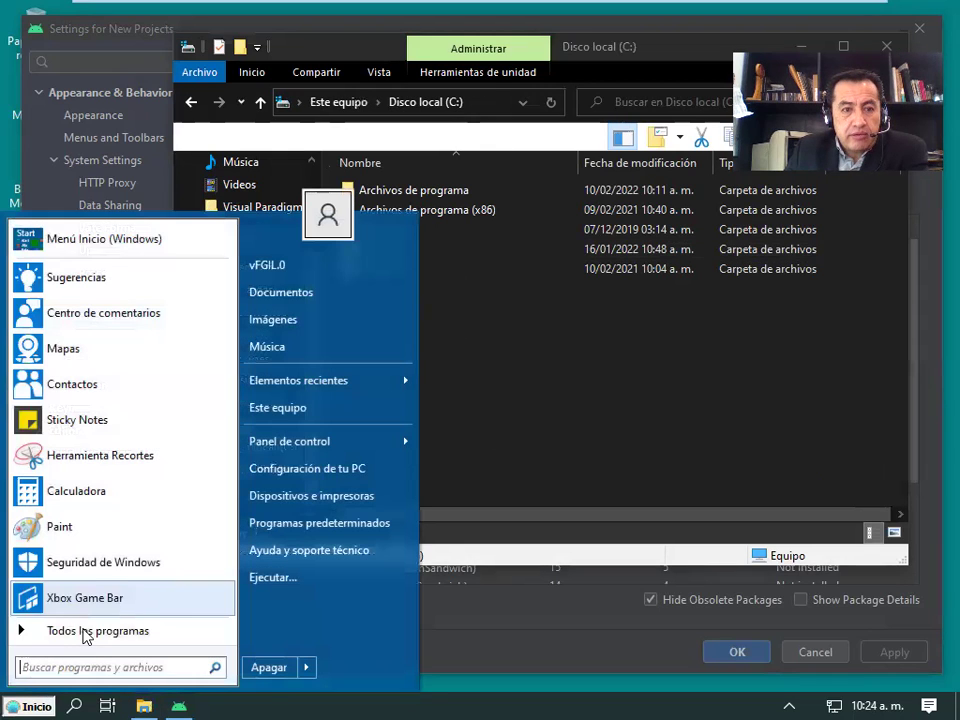
left_click(84, 632)
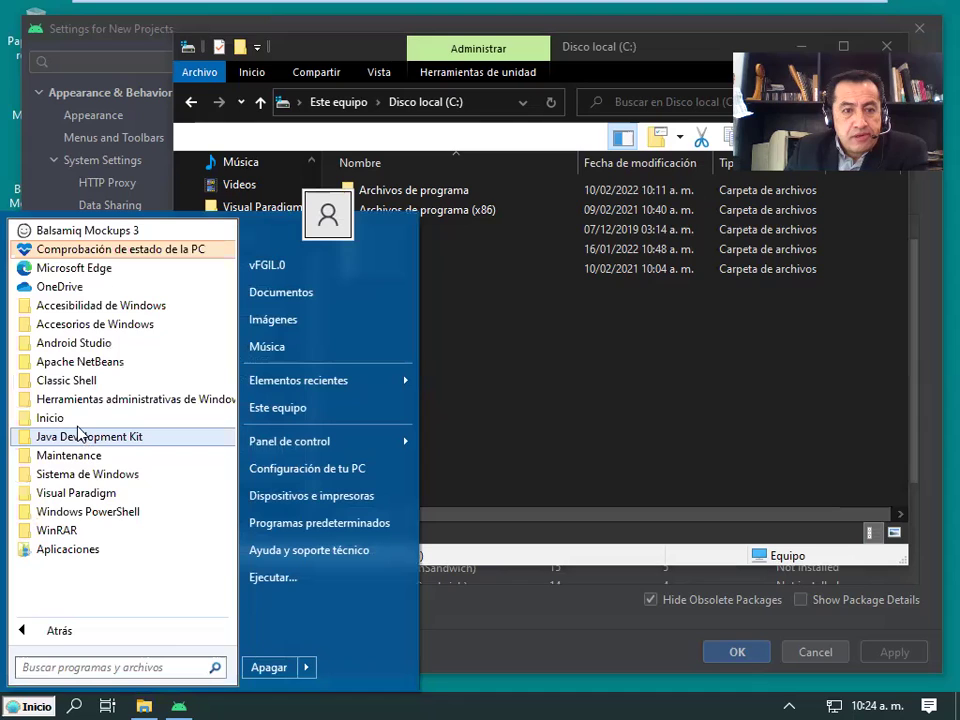
left_click(85, 343)
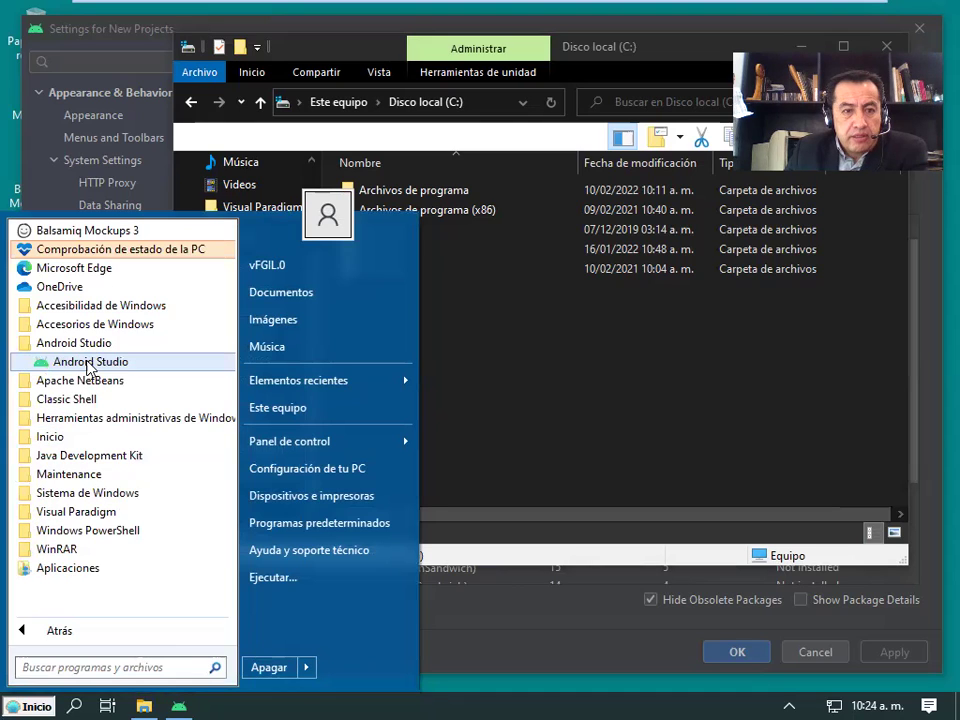
right_click(88, 364)
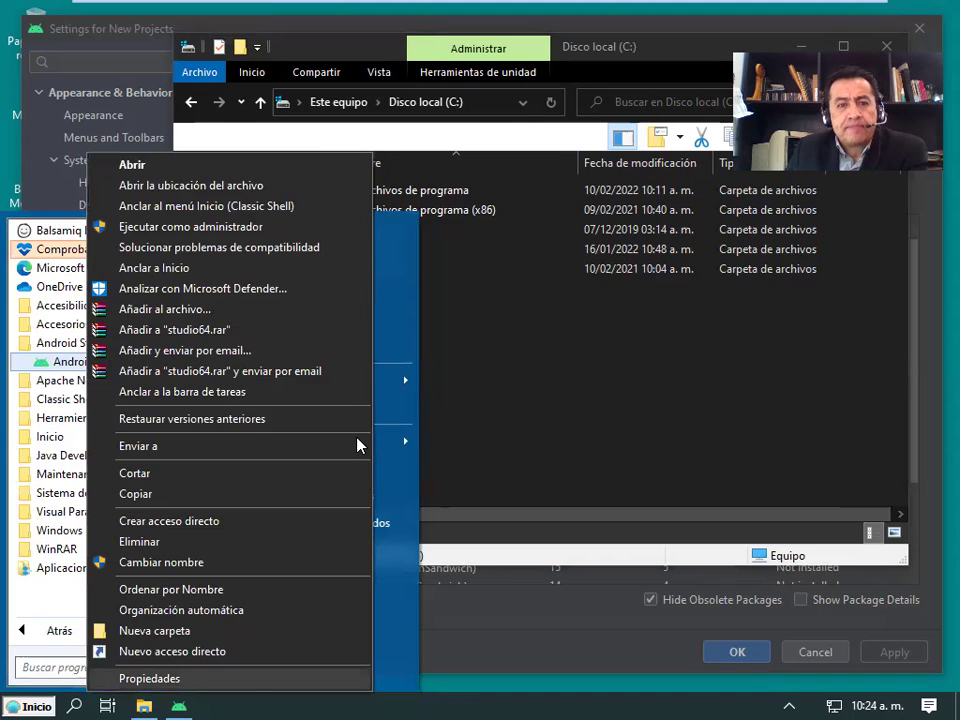
left_click(149, 678)
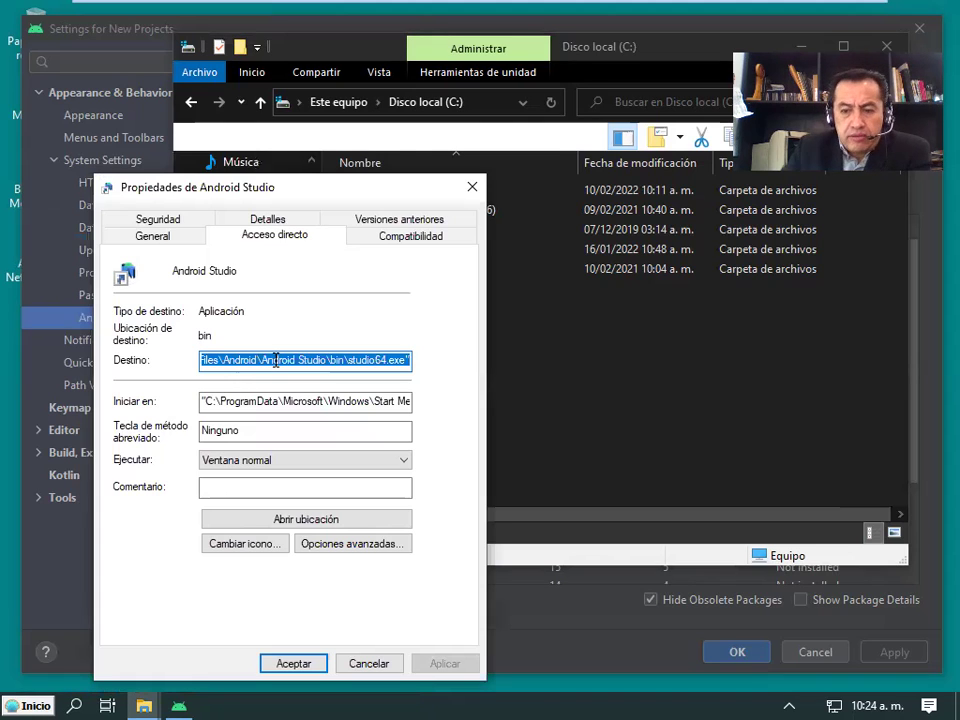
key("Home")
key("Right")
key("Right")
key("Right")
key("Right")
key("Right")
key("Right")
key("Right")
key("Right")
key("Right")
key("Right")
key("Right")
key("Right")
key("Right")
key("Right")
key("Right")
key("Right")
key("Right")
key("Right")
key("Right")
key("Right")
key("Right")
key("Right")
key("Right")
key("Right")
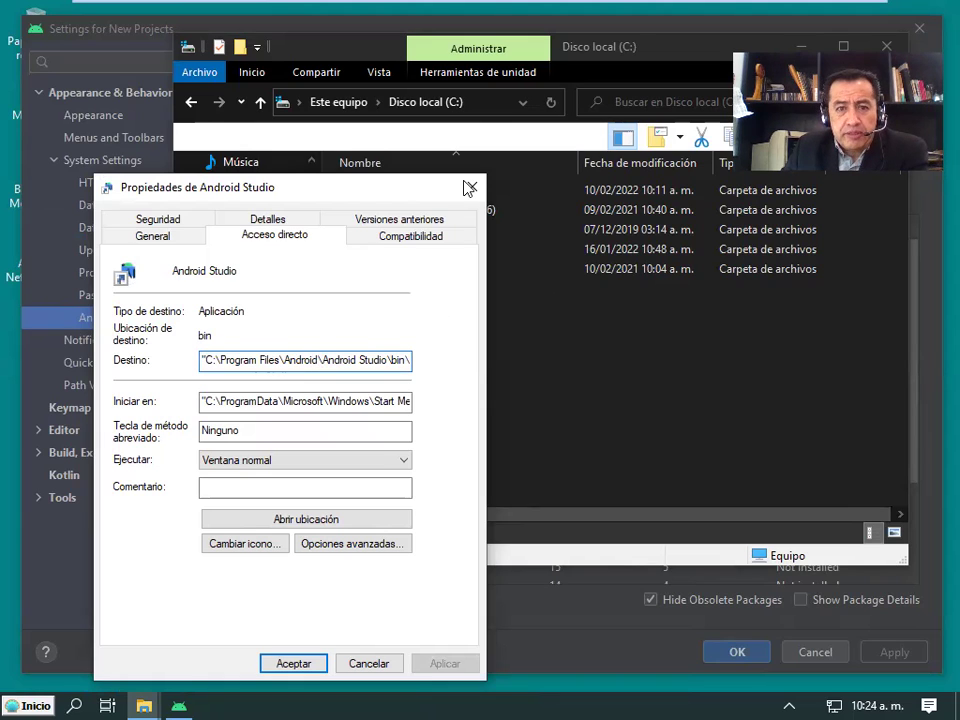
key("Escape")
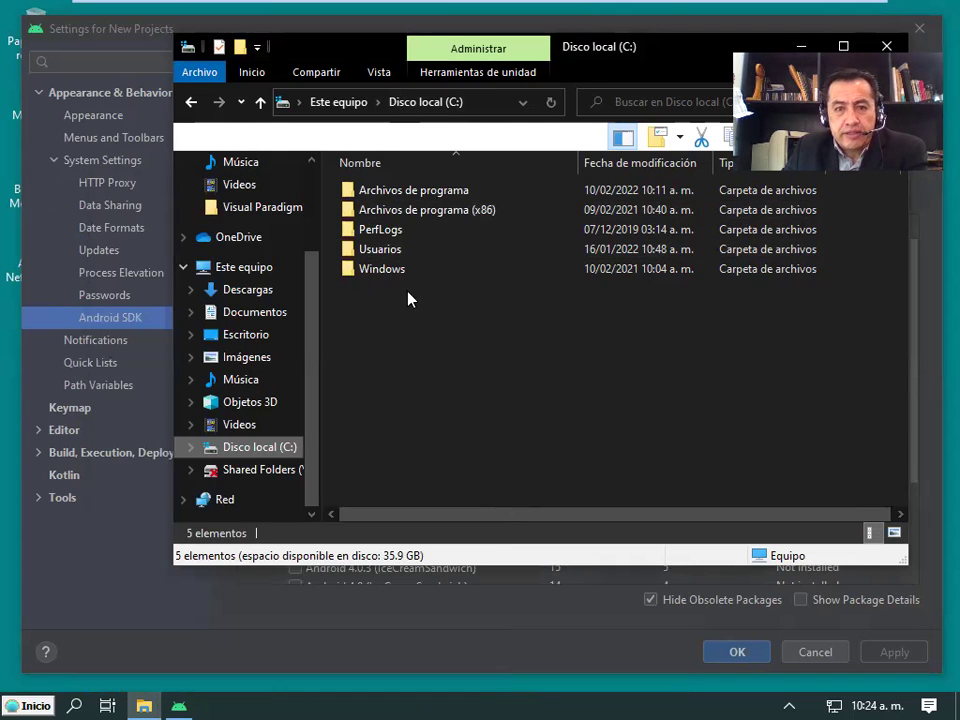
Browse drive C: to the Archivos de programa\Android\Android Studio folder
double_click(427, 192)
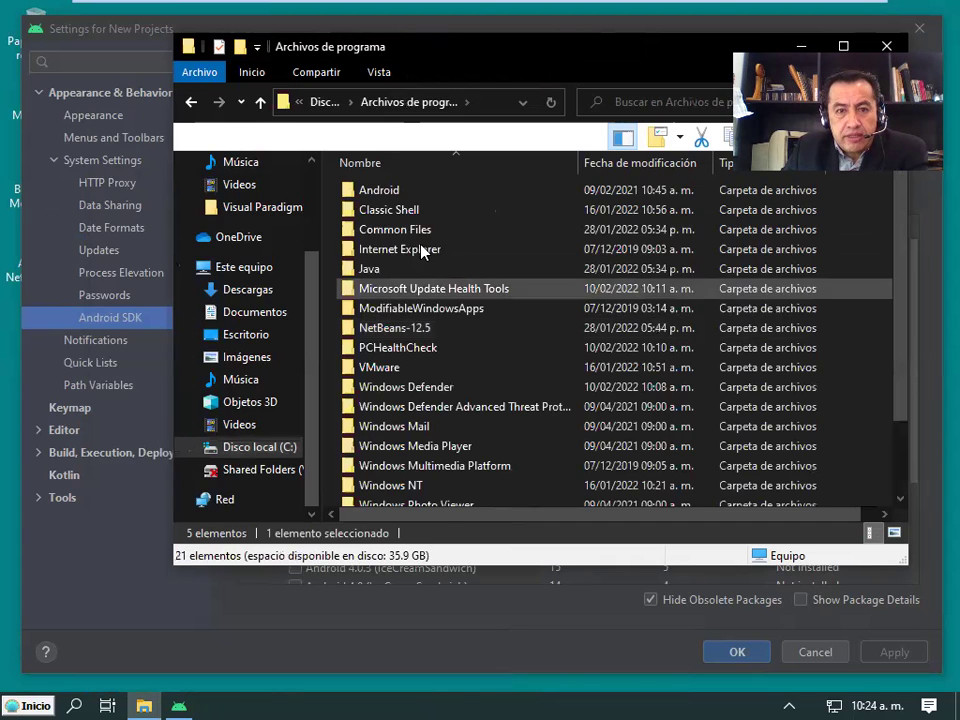
double_click(382, 192)
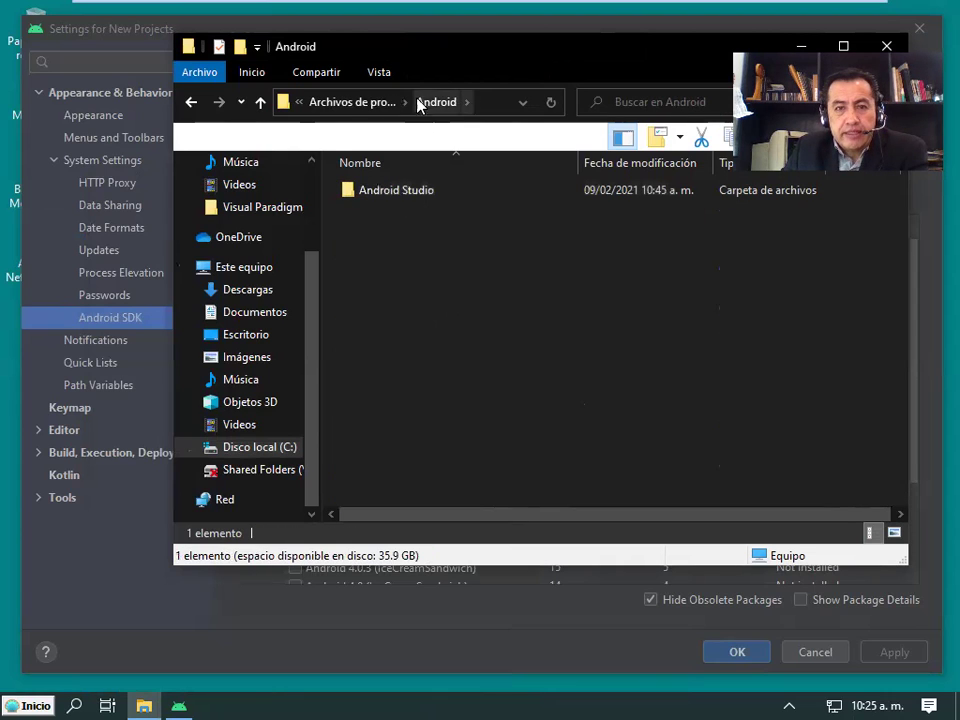
double_click(404, 195)
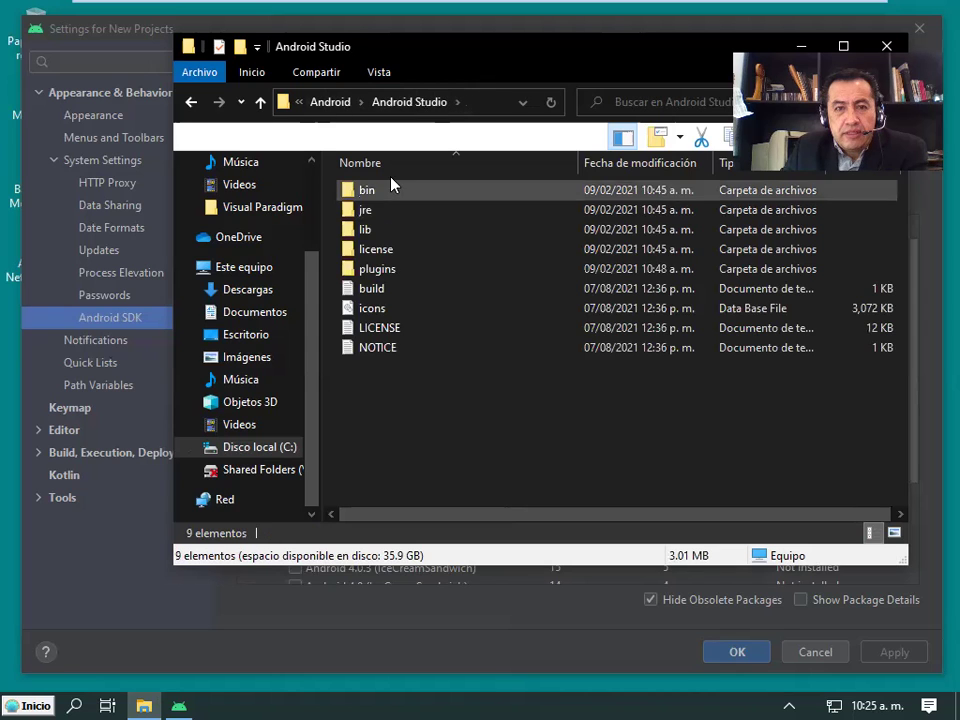
Go up to the parent Android folder, maximize the File Explorer window and inspect the folder's full path
key("Down")
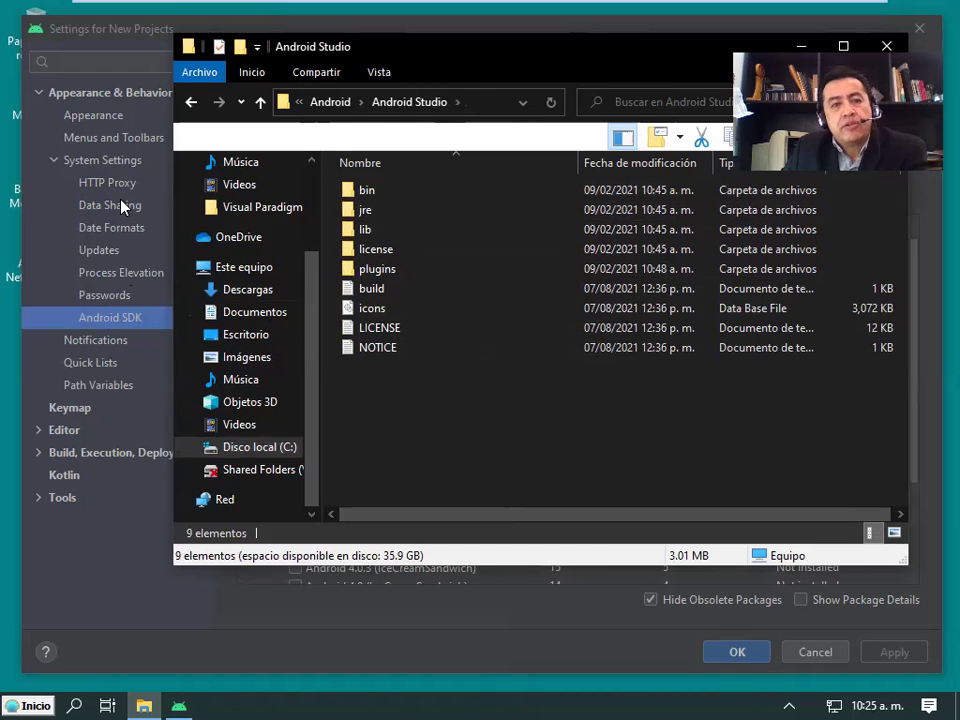
left_click(331, 104)
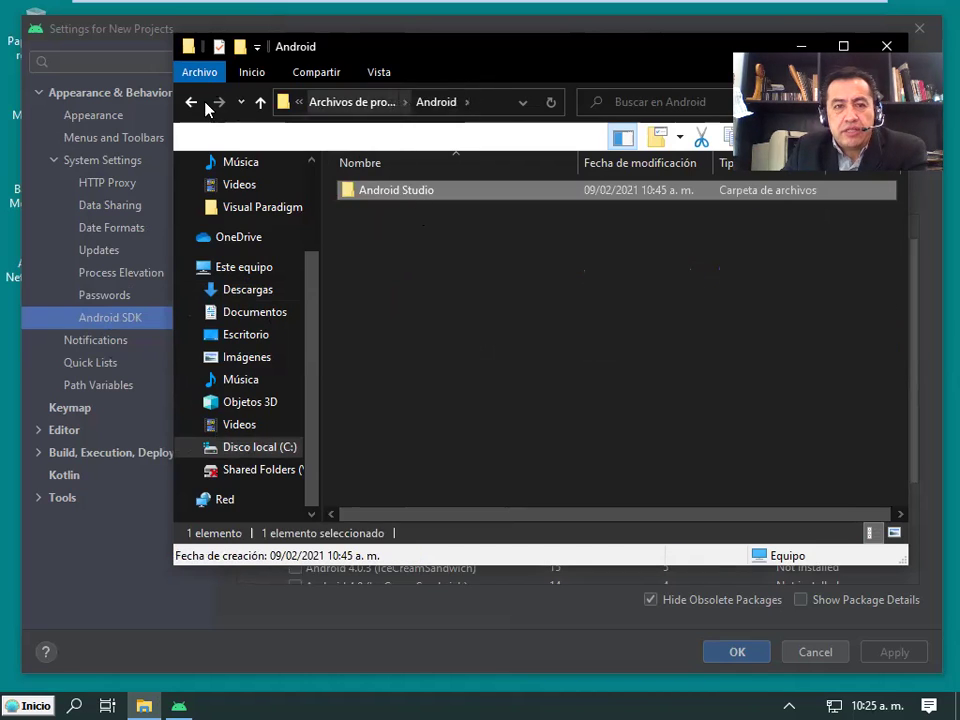
double_click(436, 46)
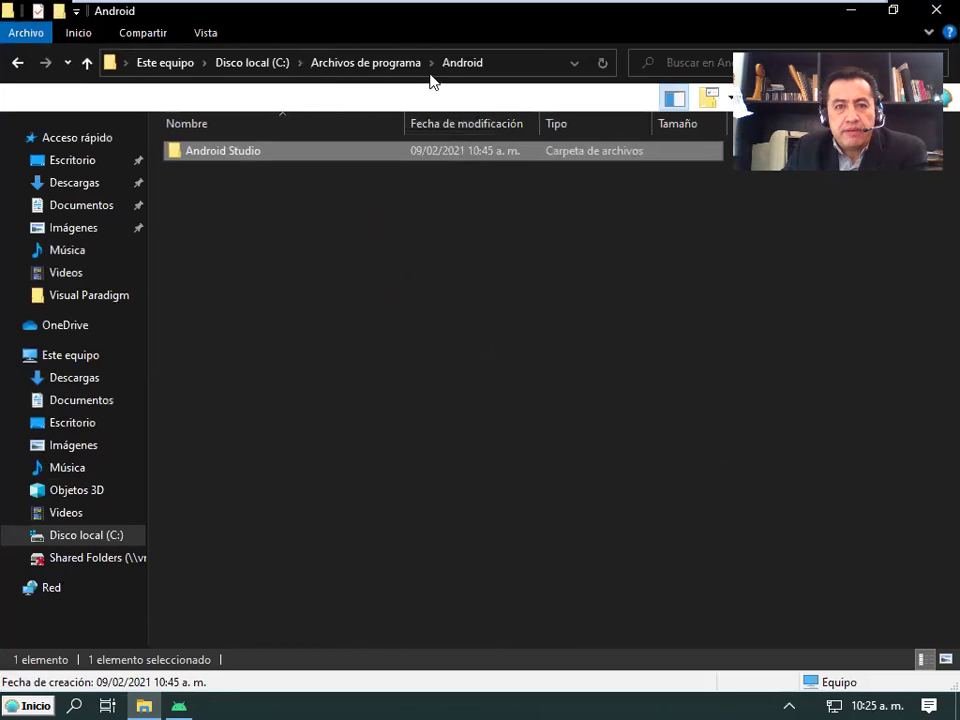
left_click(521, 66)
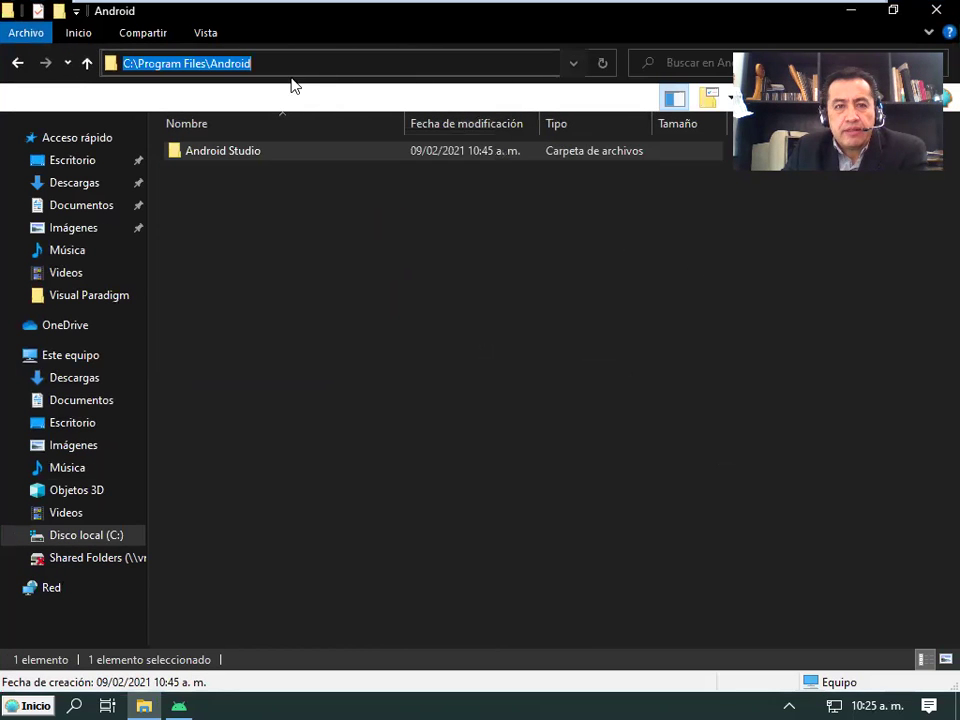
left_click(239, 158)
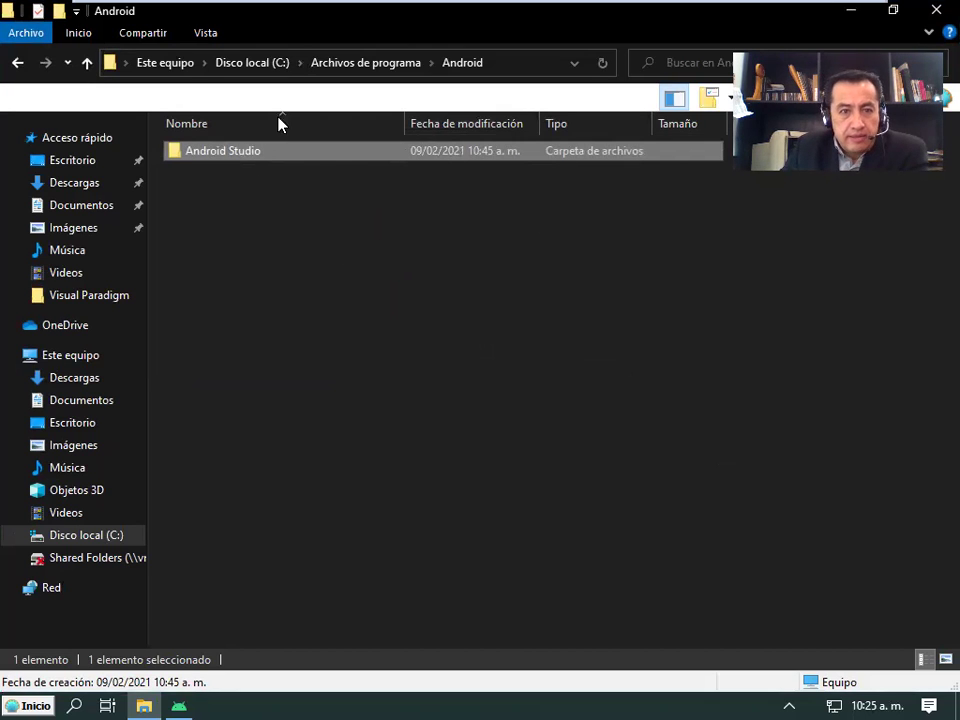
Open the current user's AppData\Local\Android folder on drive C:, entering AppData directly in the path after the profile folder
left_click(262, 64)
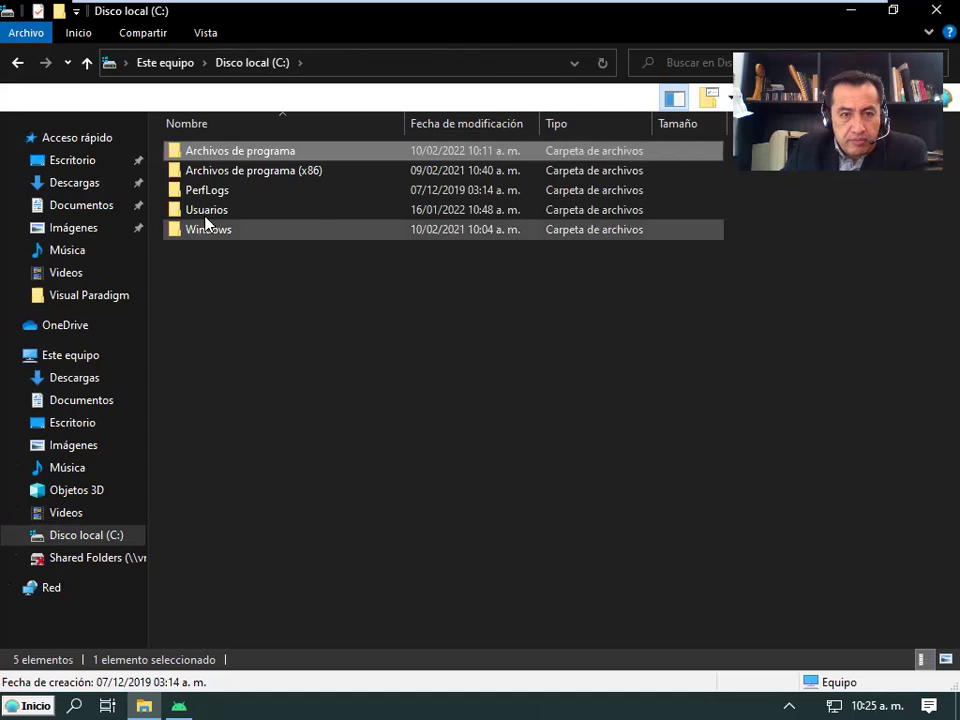
double_click(212, 212)
double_click(209, 176)
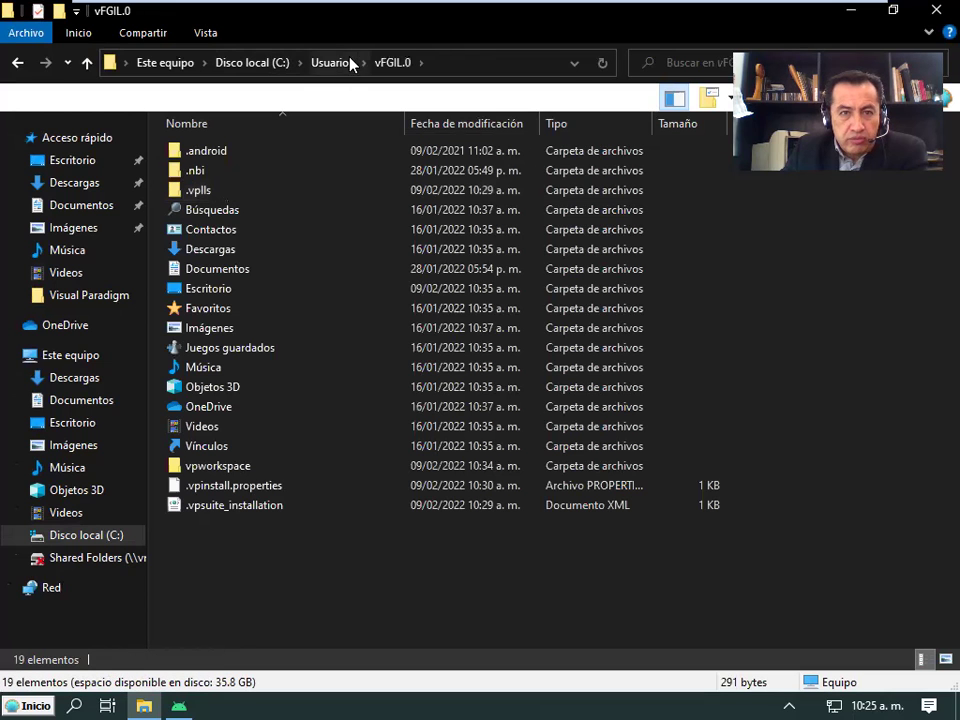
left_click(457, 68)
left_click(459, 68)
type("\\AppDa")
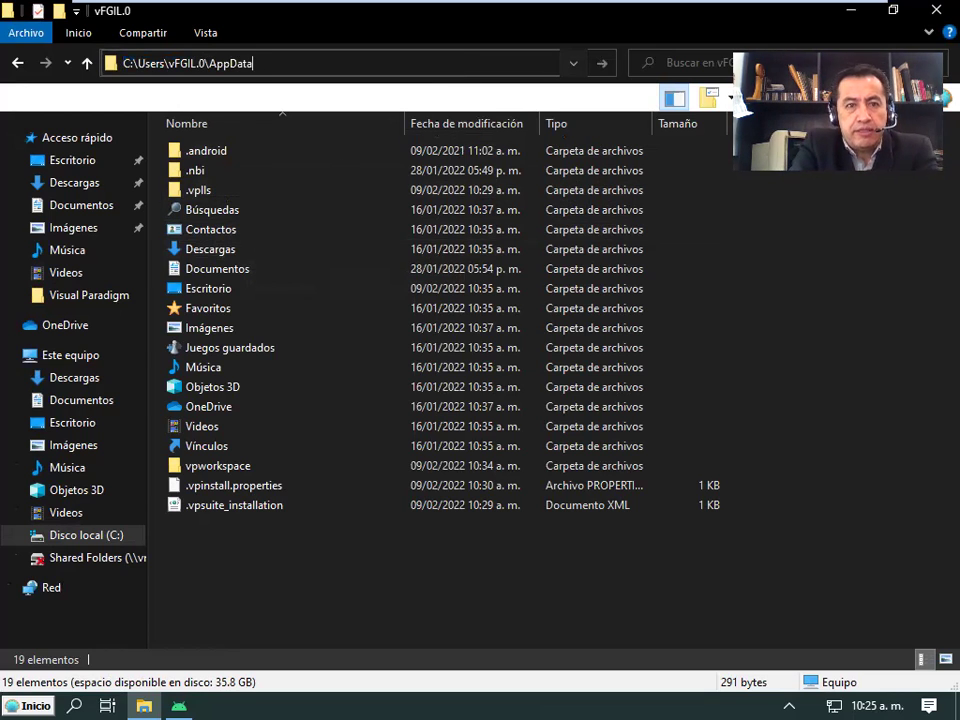
type("ta")
key("Return")
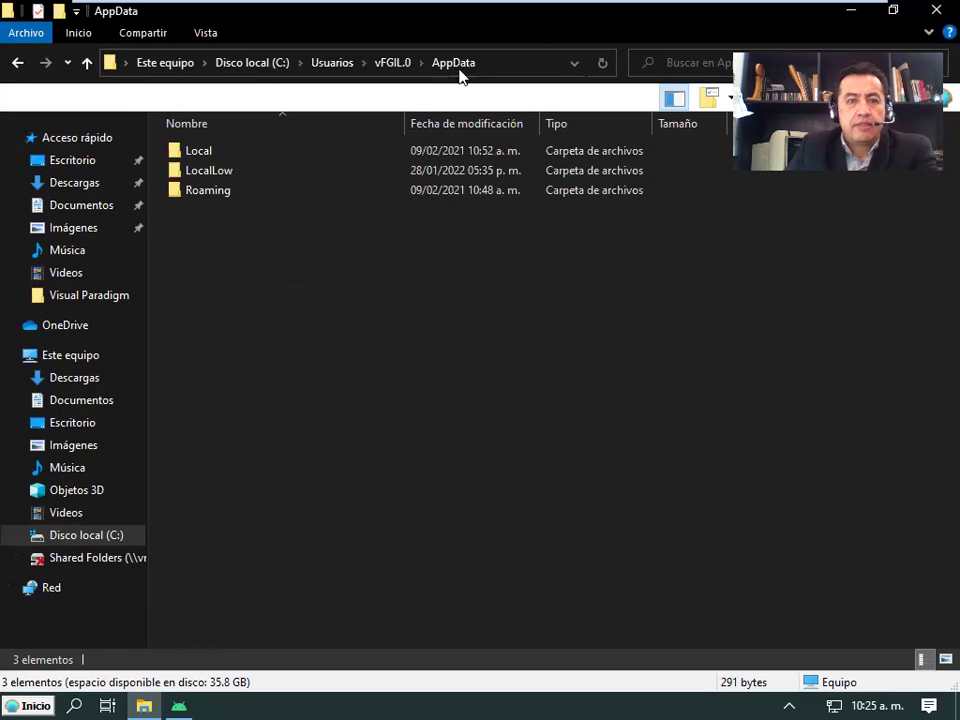
double_click(236, 156)
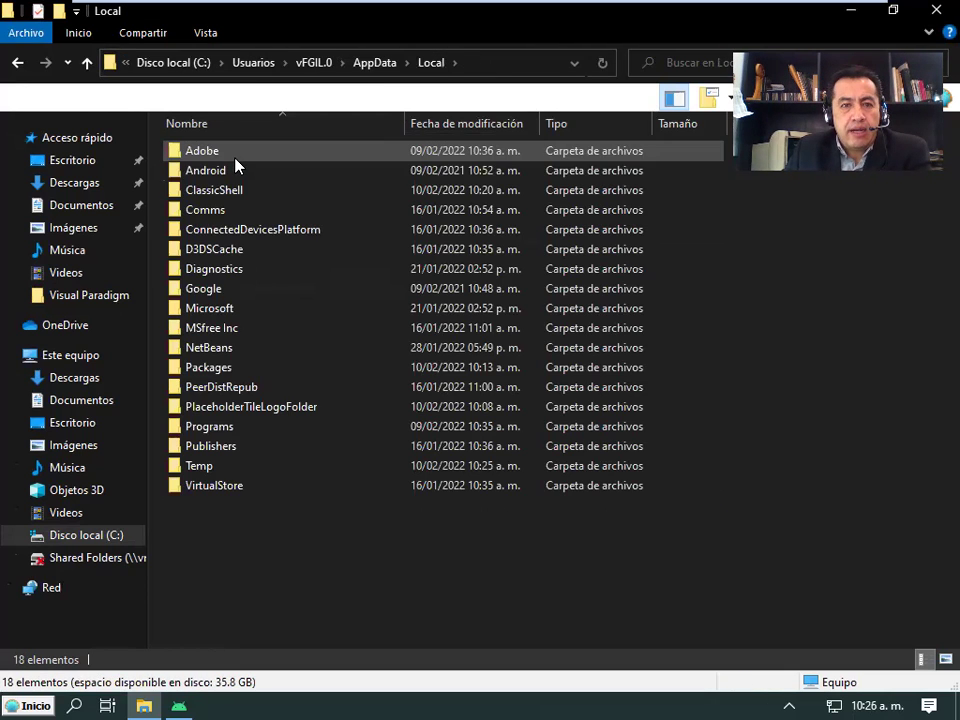
double_click(223, 171)
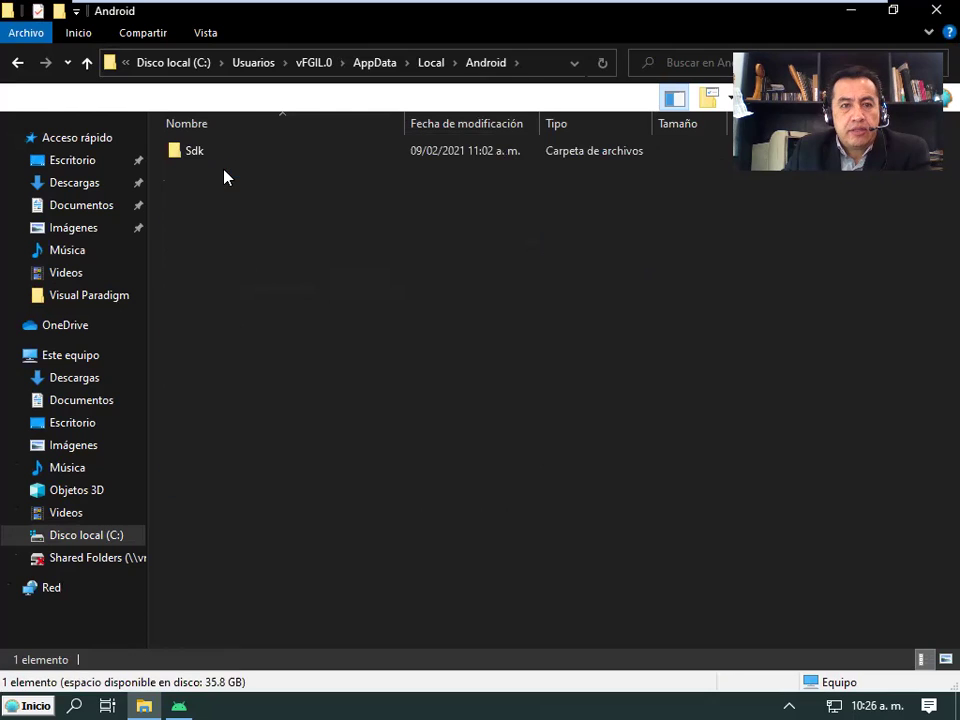
Check the Sdk folder's size and contents in its properties, then close them without changes
left_click(197, 156)
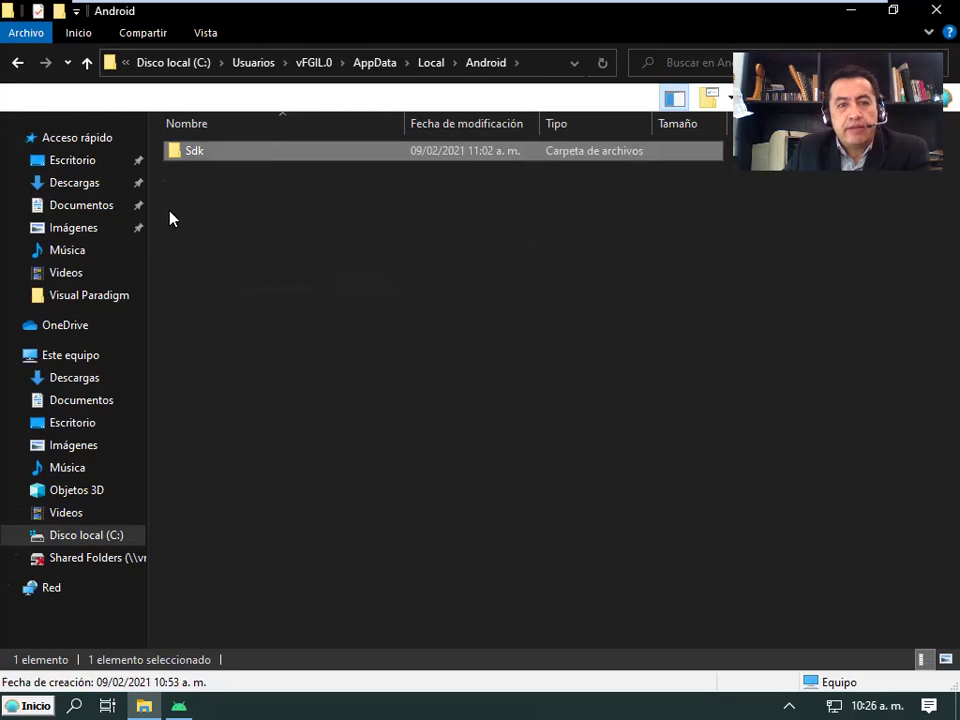
right_click(205, 163)
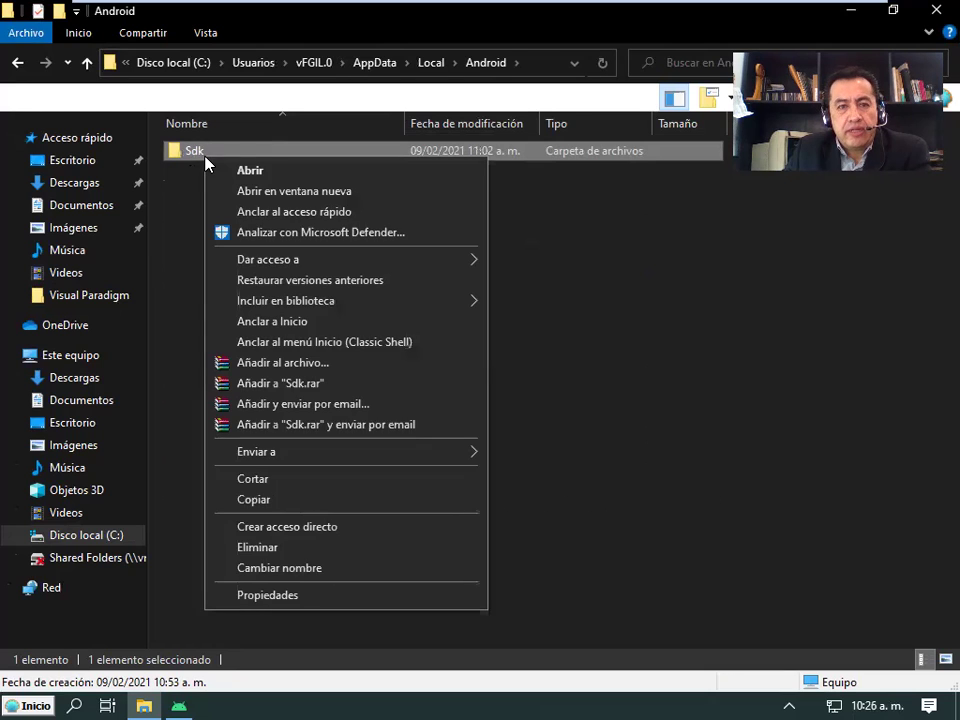
left_click(270, 596)
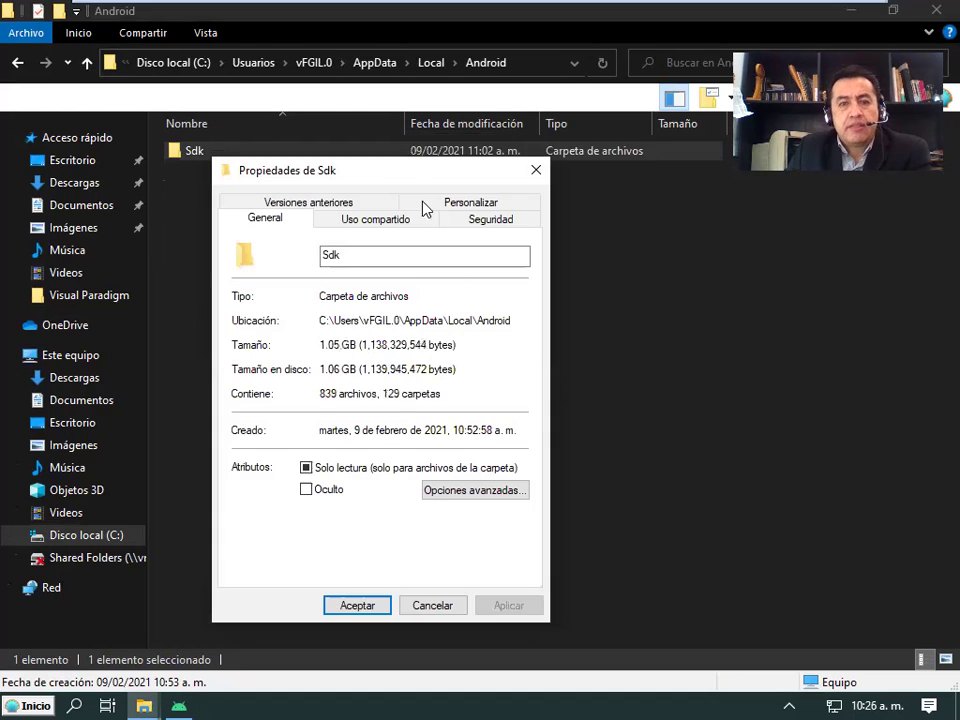
left_click_drag(414, 171, 507, 78)
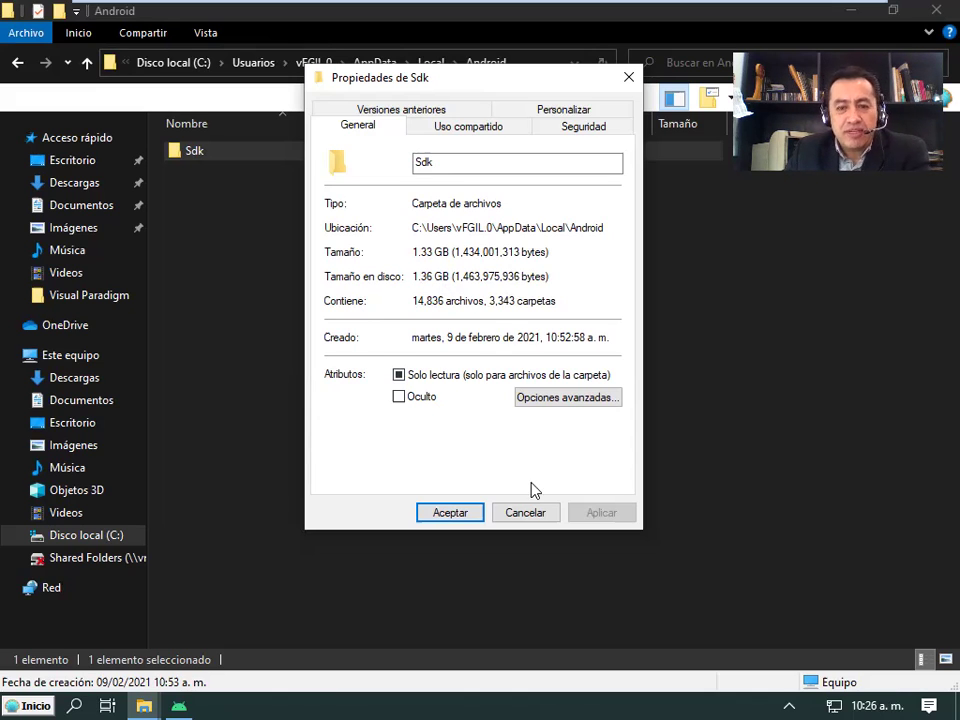
left_click(535, 516)
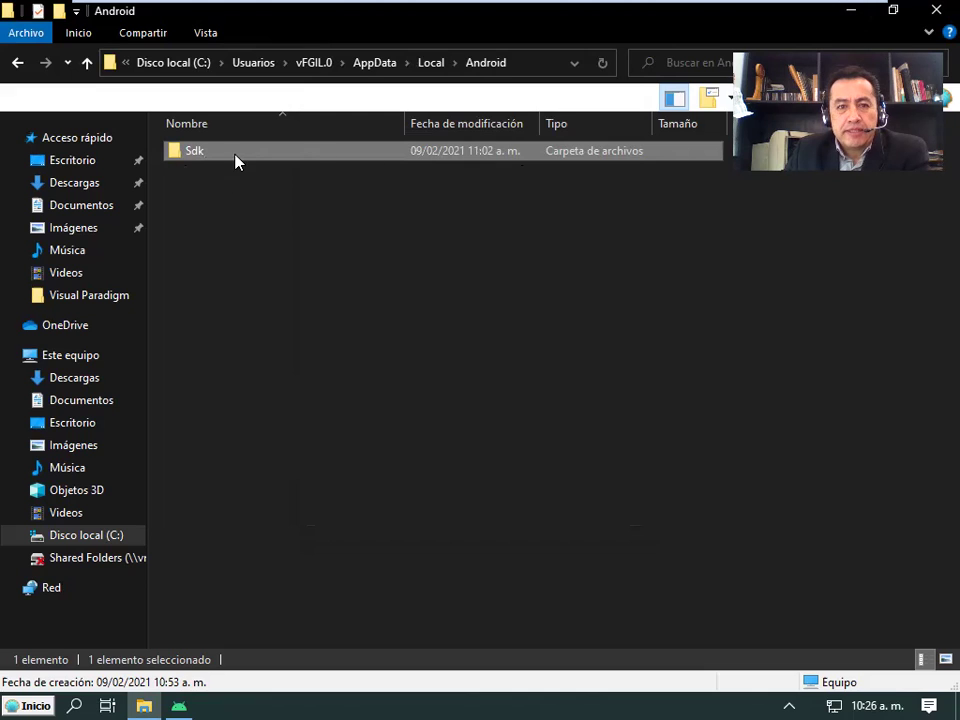
Look through the Sdk folder's subfolders, return to its parent Android folder and minimize File Explorer
double_click(183, 158)
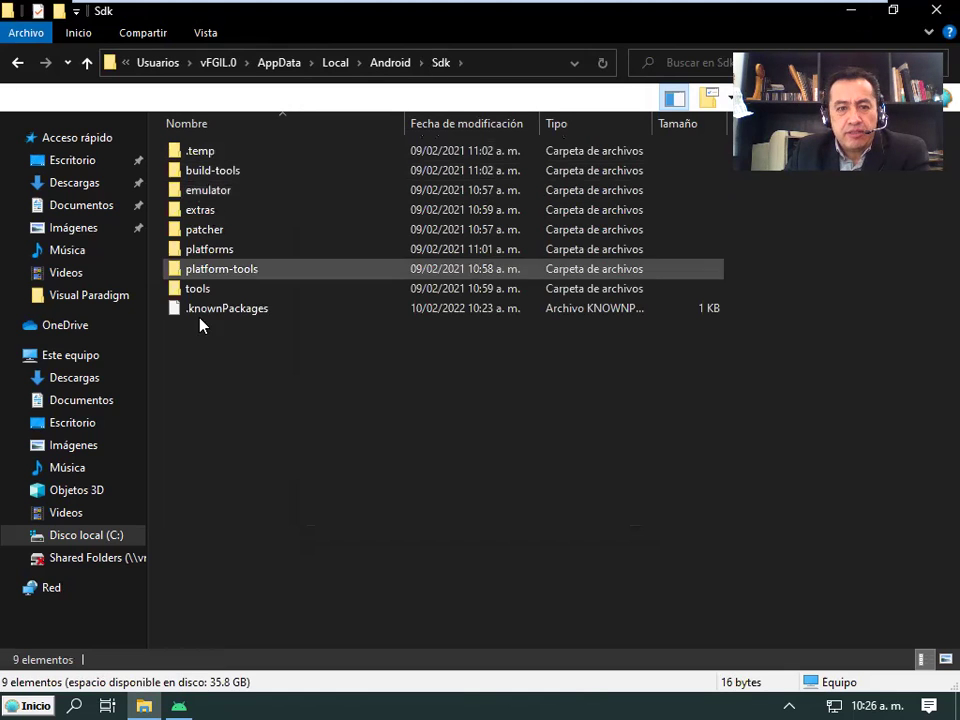
left_click(392, 62)
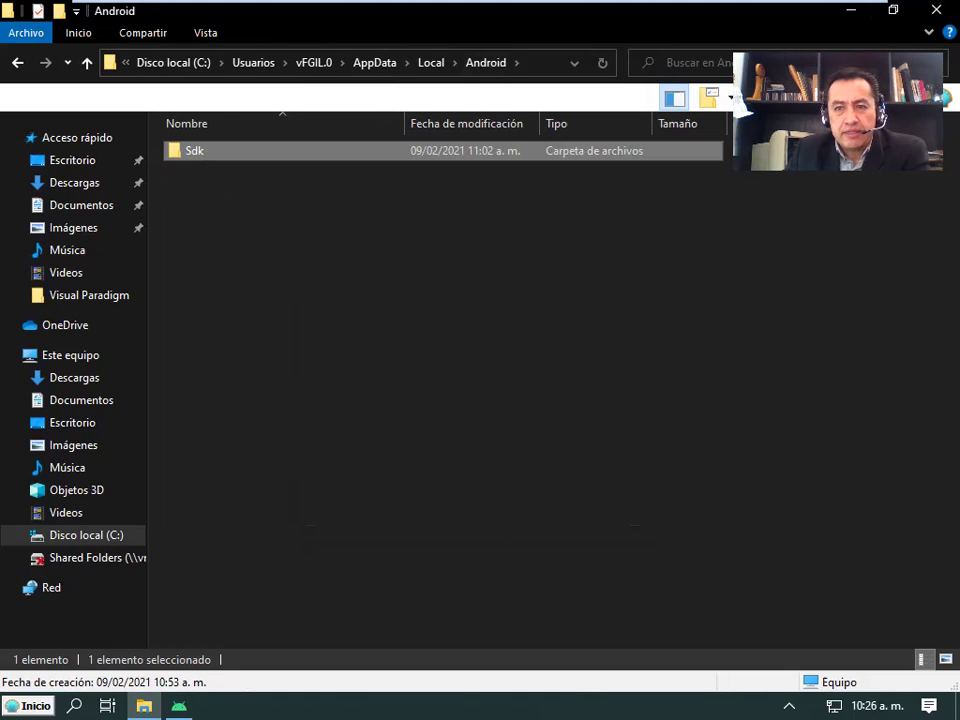
left_click(850, 10)
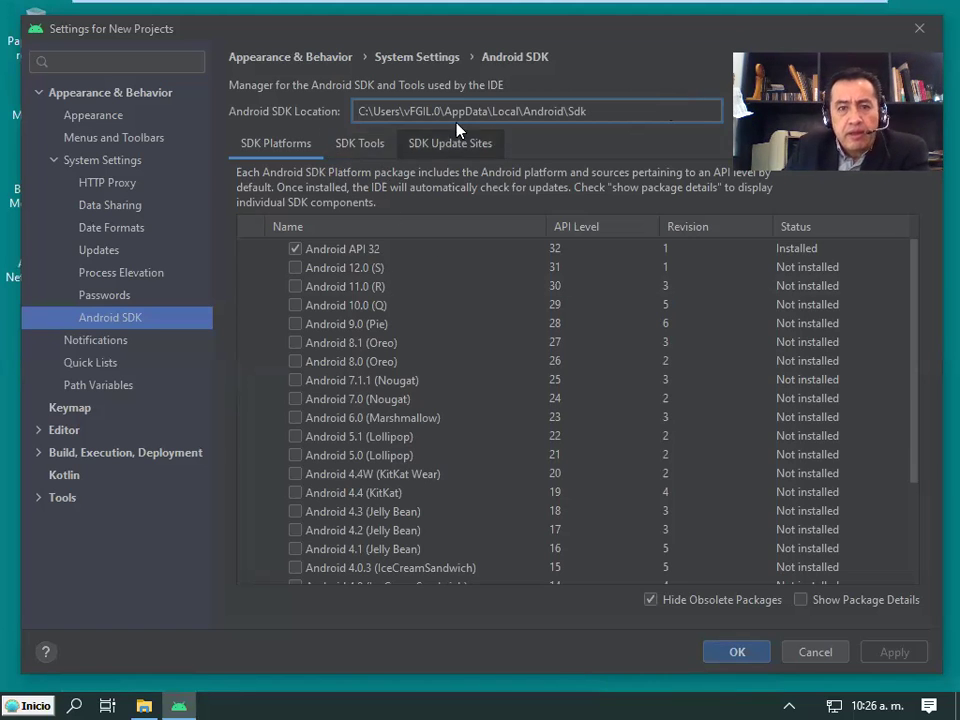
Compare the Android SDK Location path in the settings with the Sdk folder in File Explorer, ending back in the settings
left_click_drag(615, 116, 366, 113)
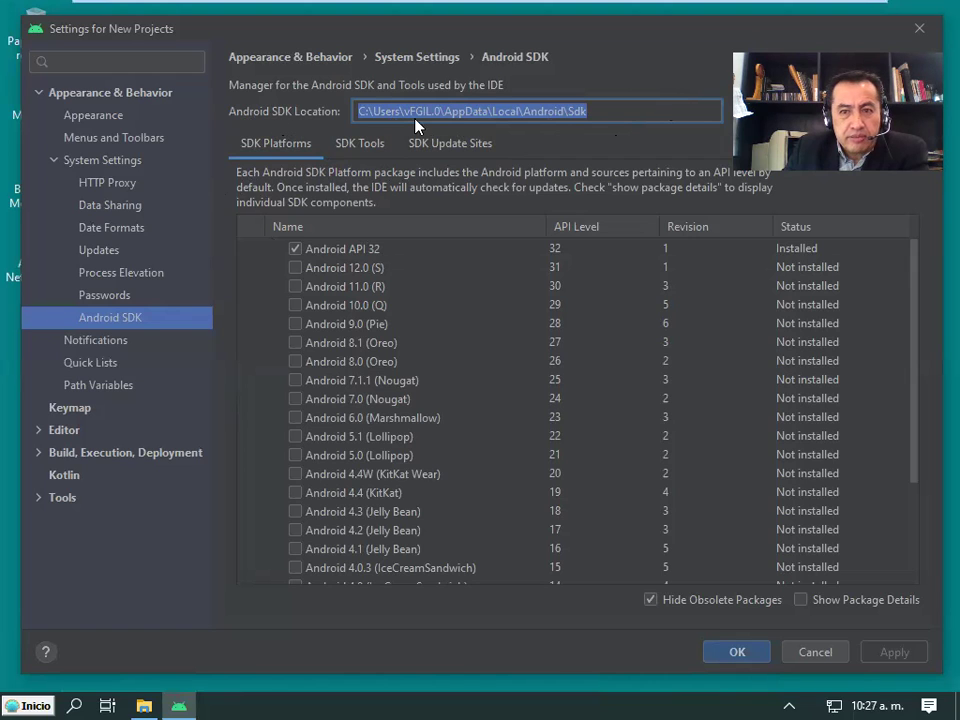
left_click(601, 118)
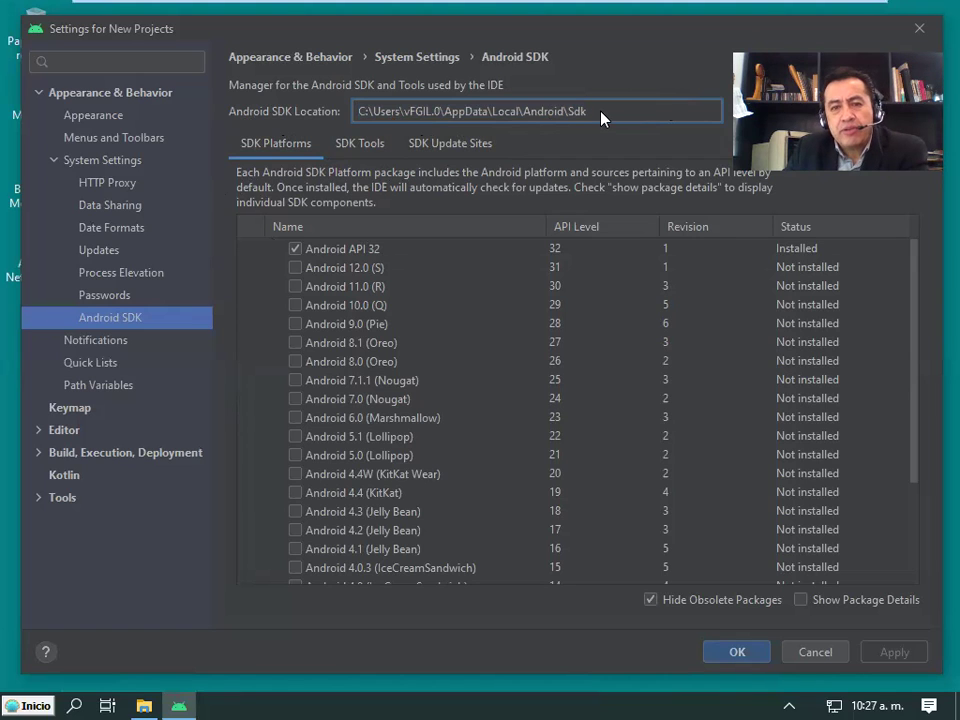
left_click(143, 705)
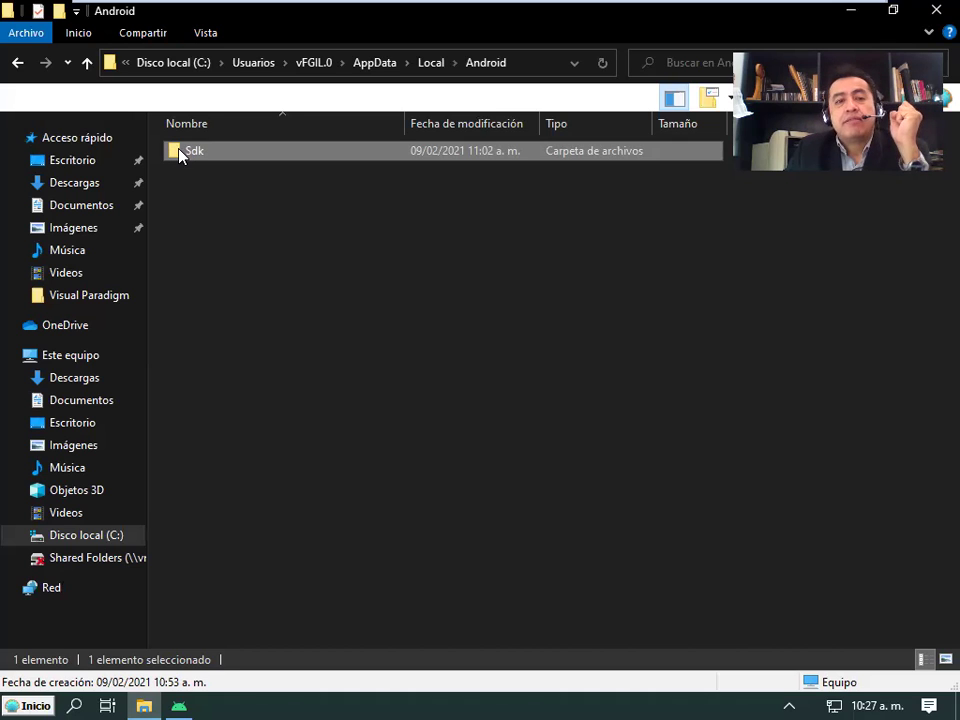
mouse_move(180, 153)
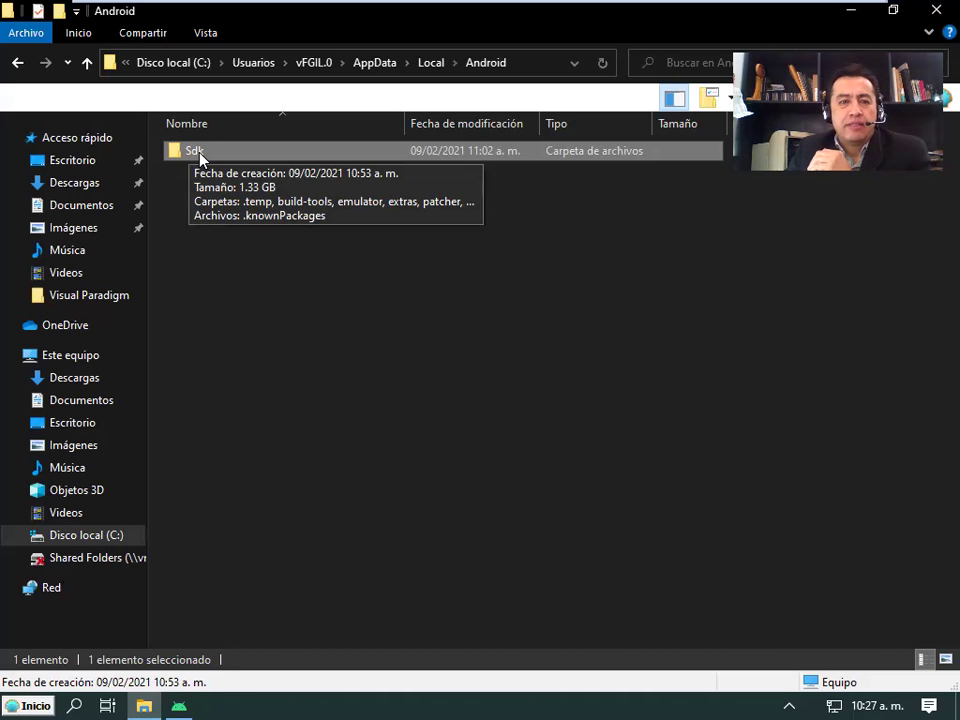
left_click(851, 14)
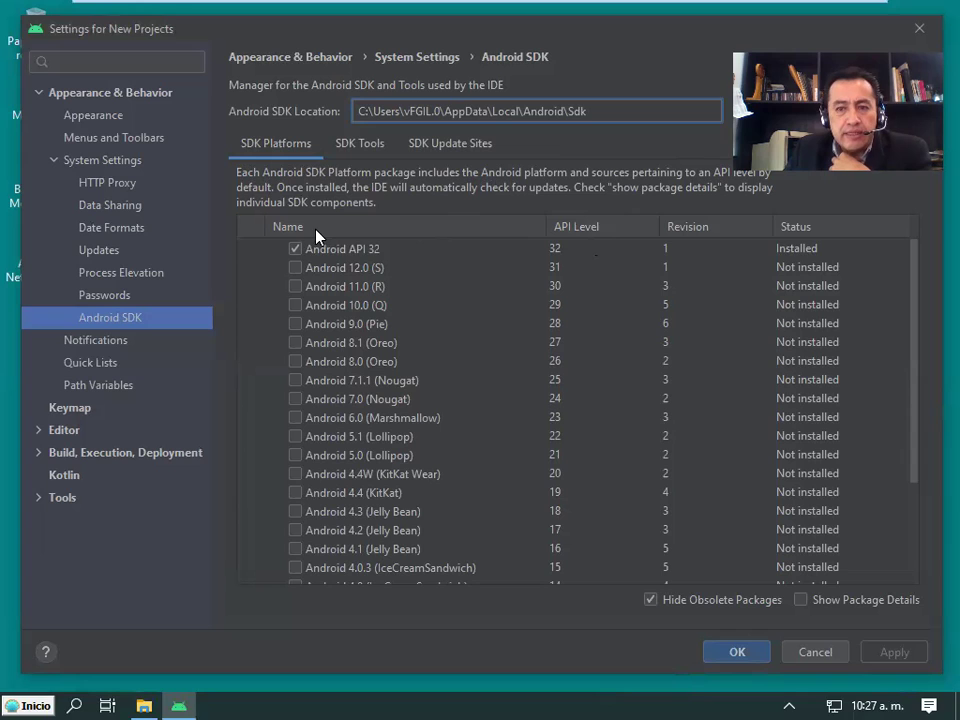
Examine the list of SDK platforms from Android API 32 down to Android 2.1 (Eclair), checking API levels and installation status
left_click(604, 251)
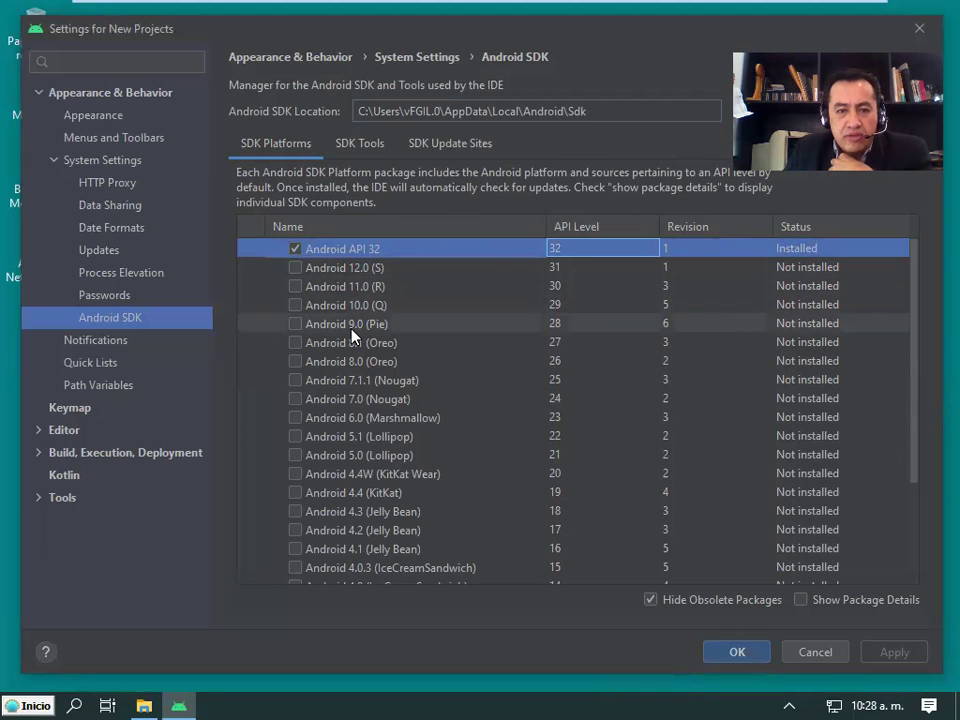
scroll(355, 333, "down", 1)
scroll(352, 335, "down", 1)
scroll(354, 333, "down", 1)
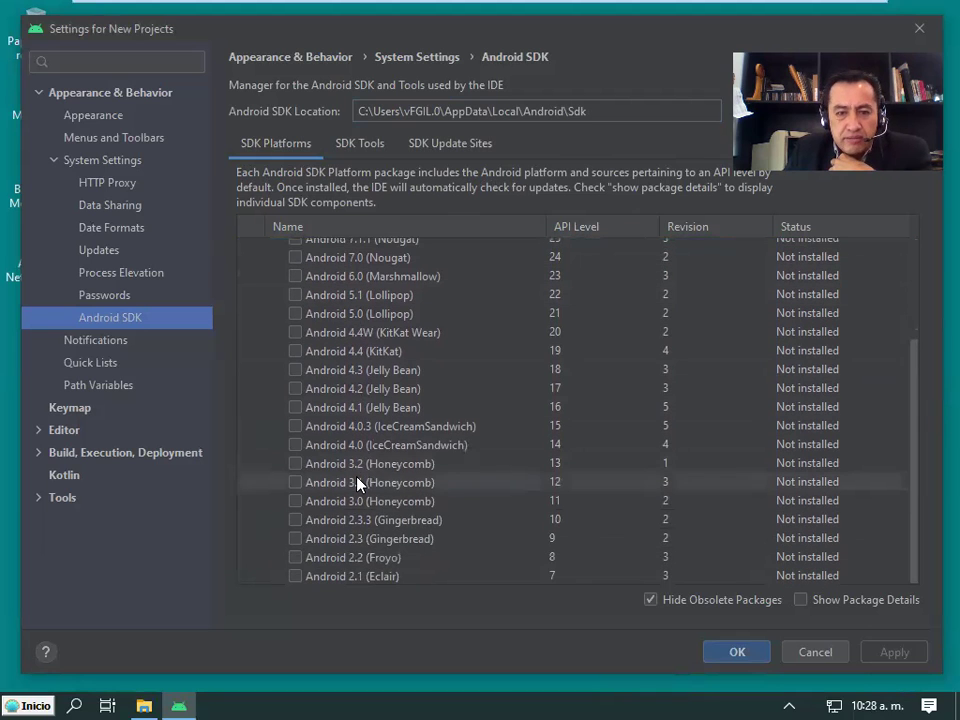
scroll(358, 483, "up", 1)
scroll(358, 480, "up", 2)
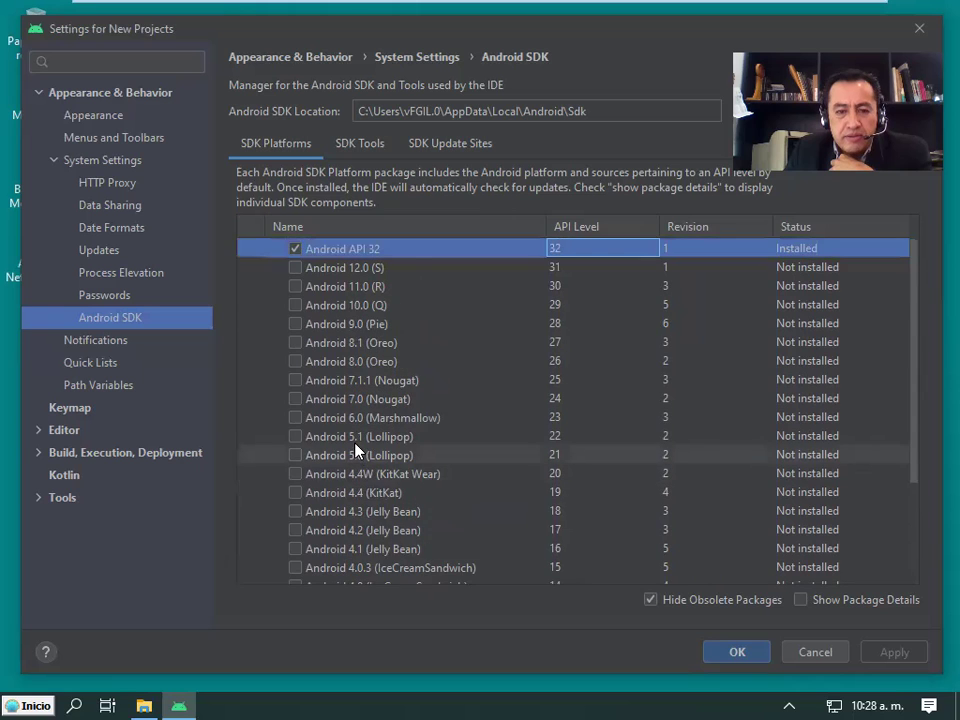
scroll(356, 455, "down", 2)
left_click(372, 577)
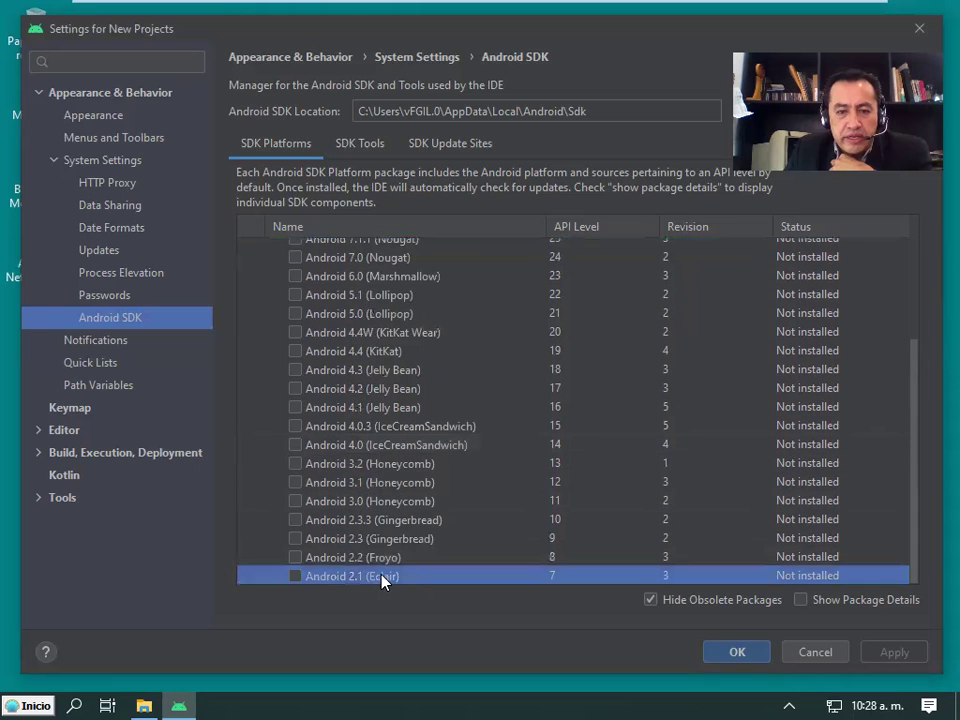
scroll(388, 430, "up", 3)
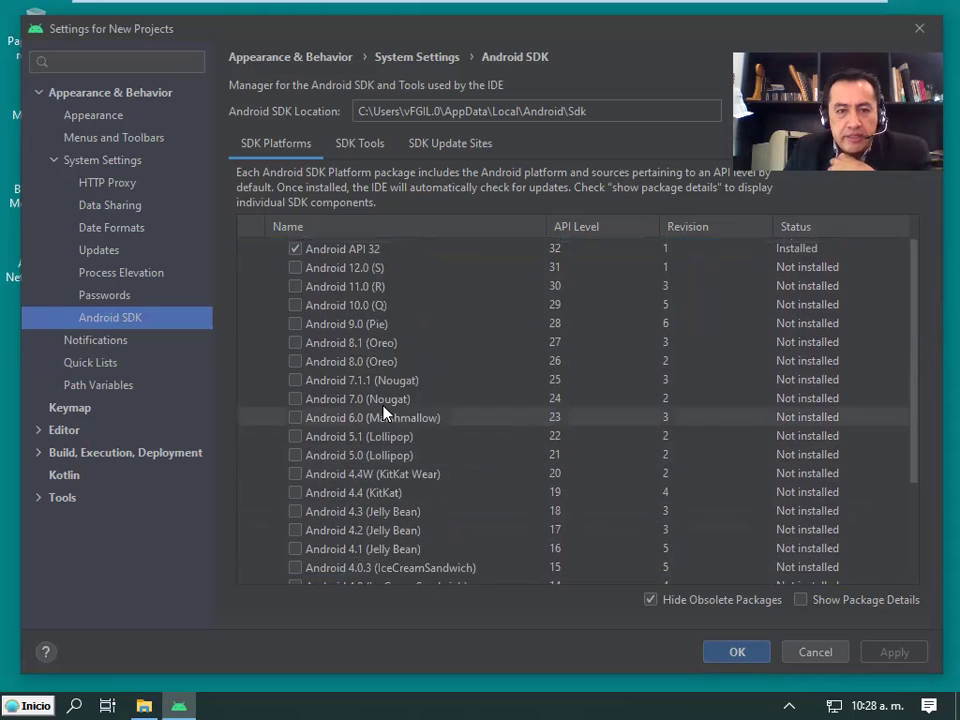
left_click(353, 253)
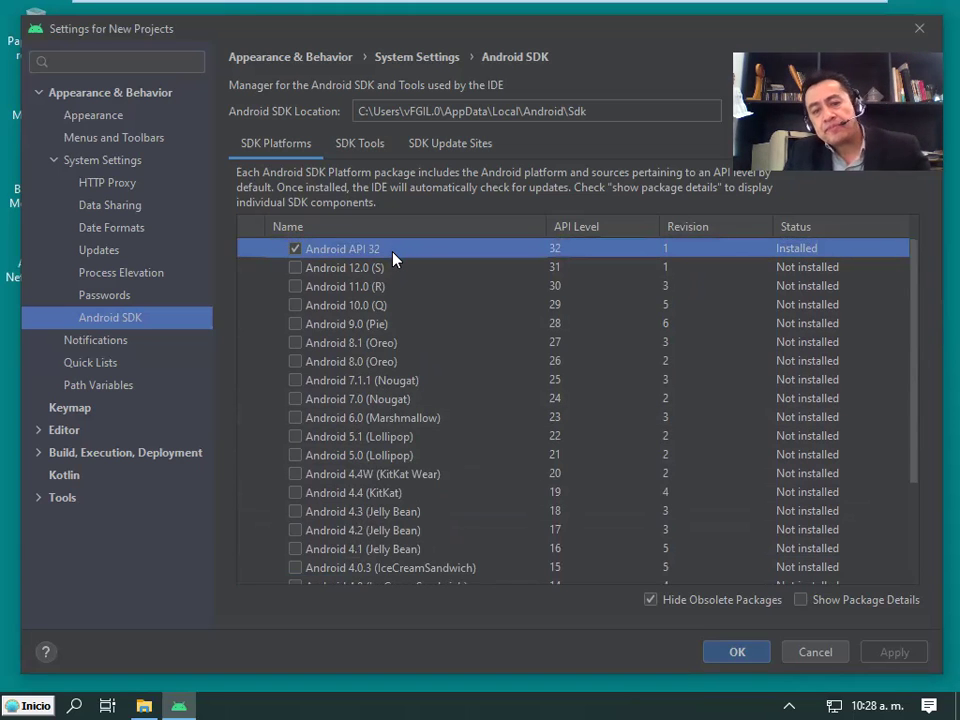
left_click(366, 274)
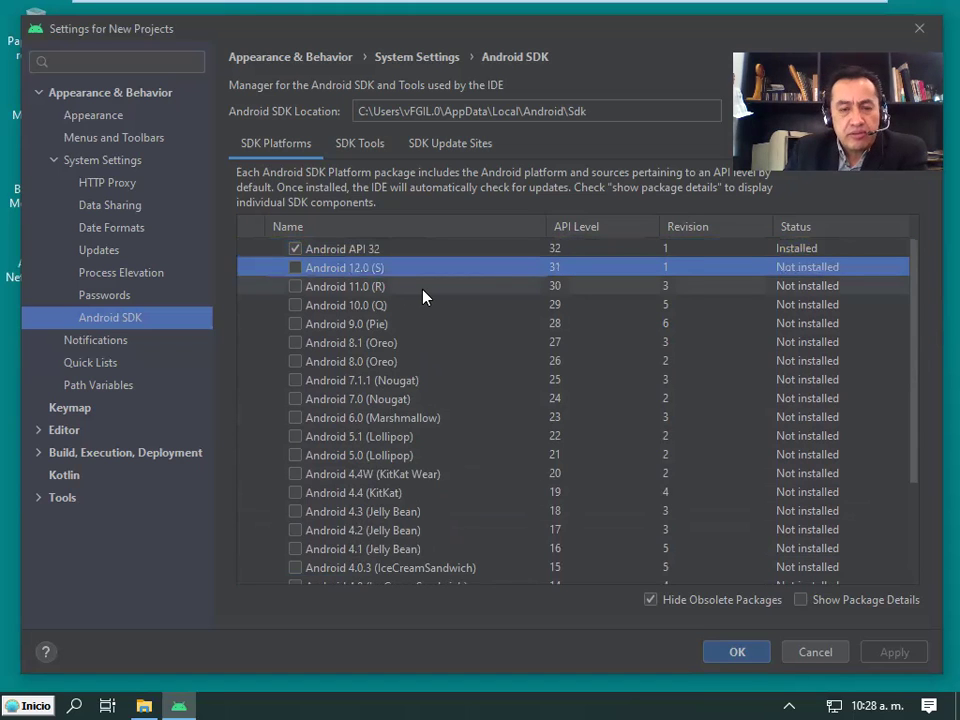
left_click(505, 249)
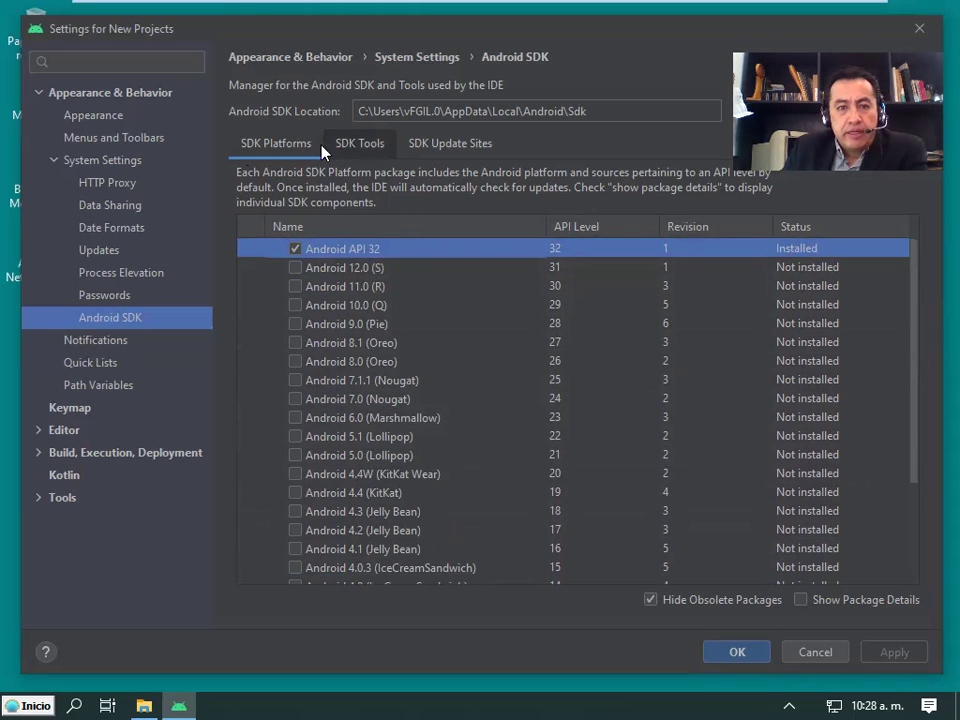
Review the SDK Tools list, checking the entries for Build-Tools 32.1-rc1, Android Emulator, SDK Platform-Tools and Intel x86 Emulator Accelerator
left_click(360, 150)
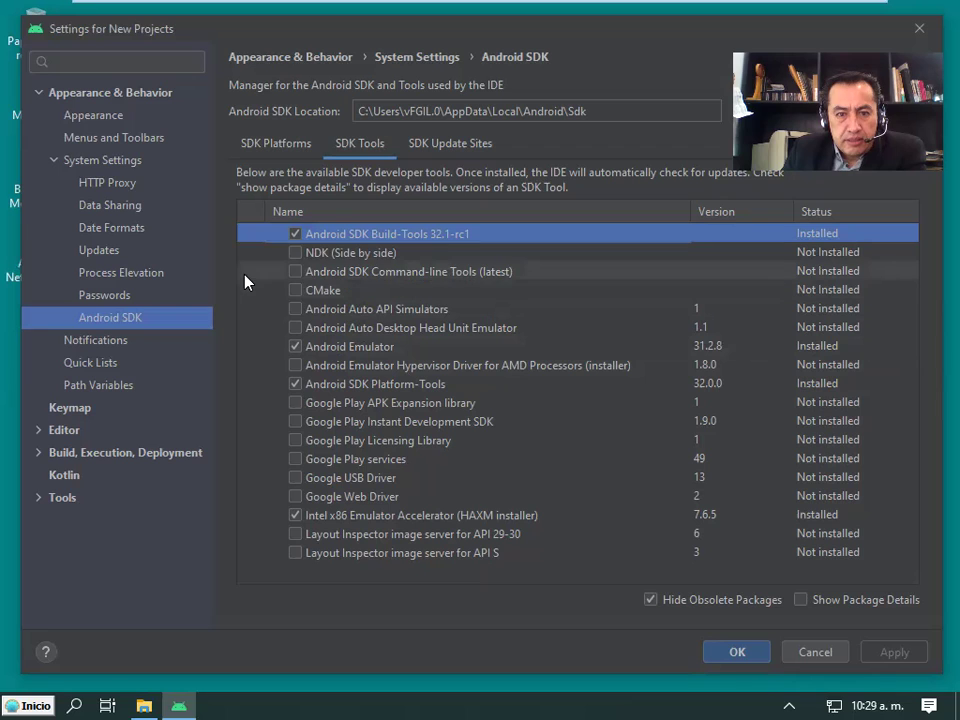
left_click(349, 350)
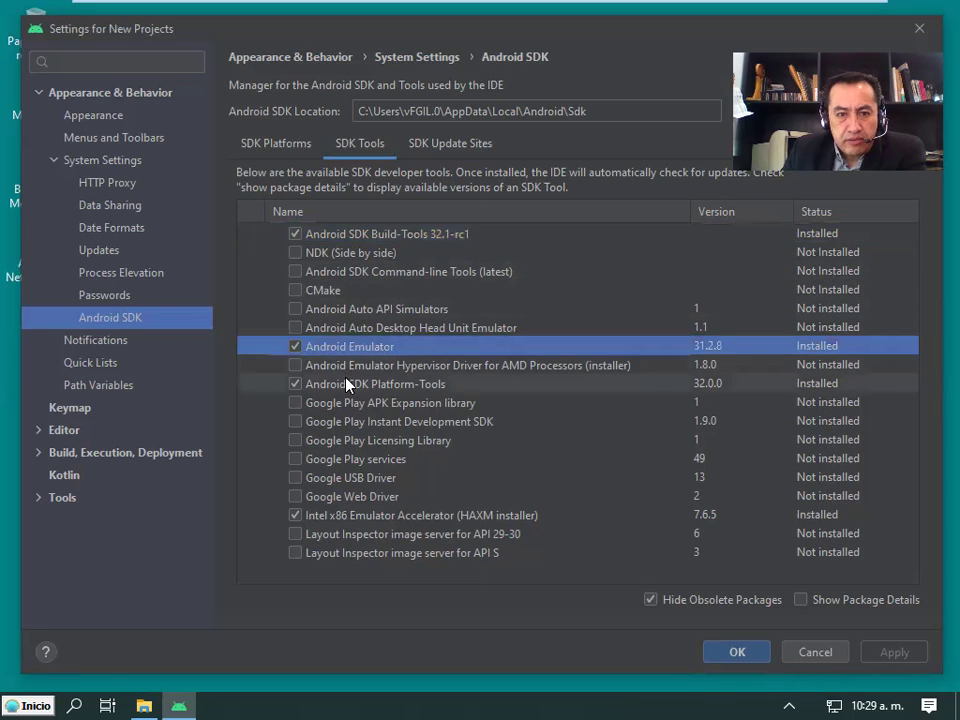
left_click(347, 386)
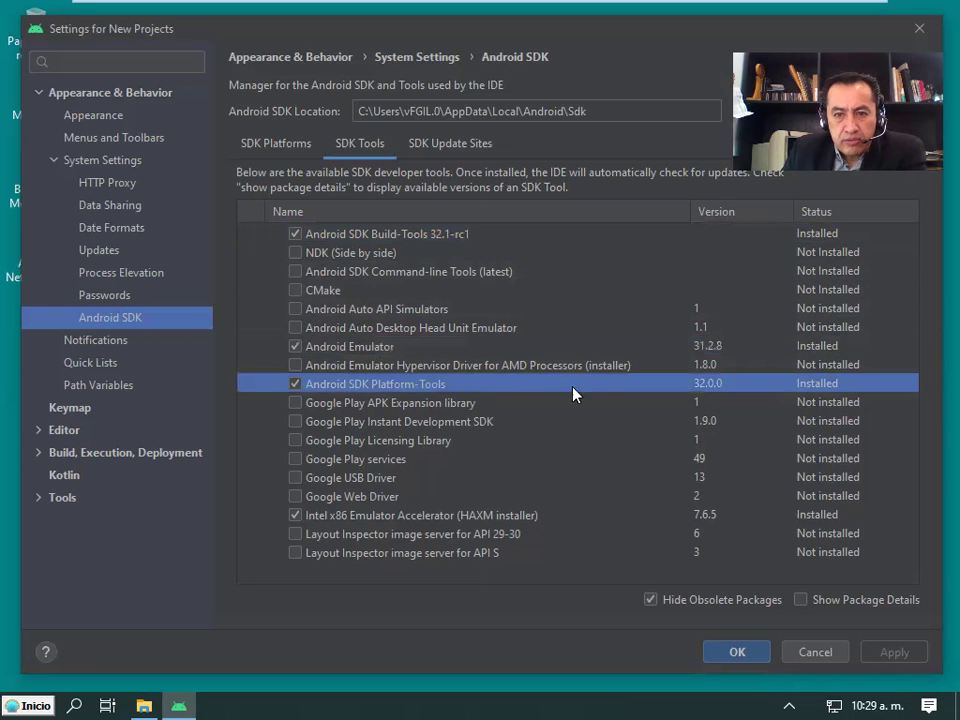
left_click(412, 242)
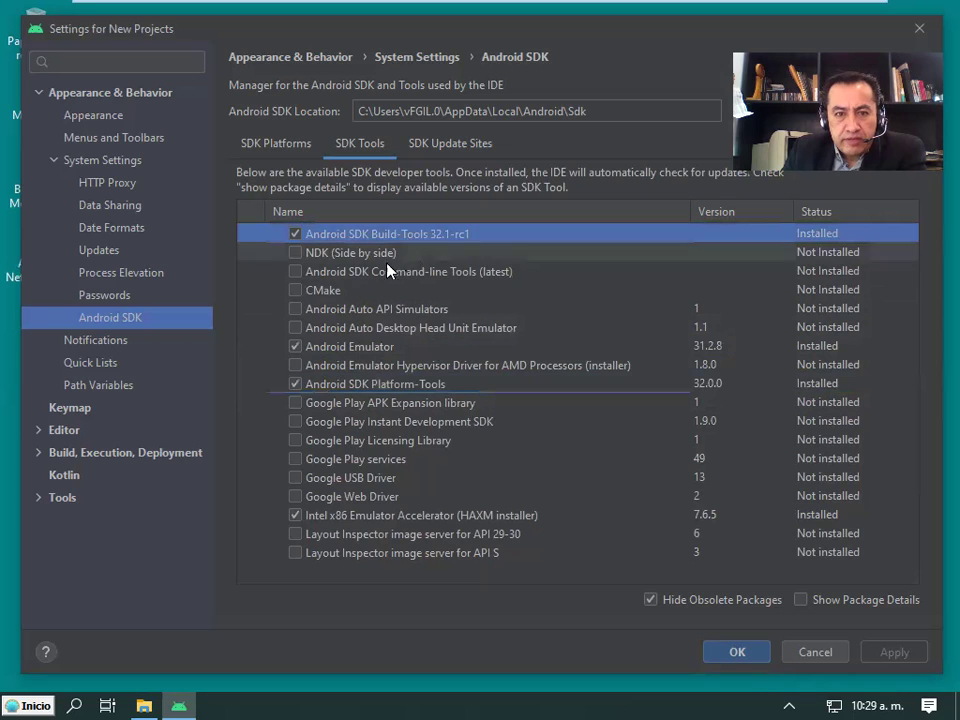
left_click(378, 515)
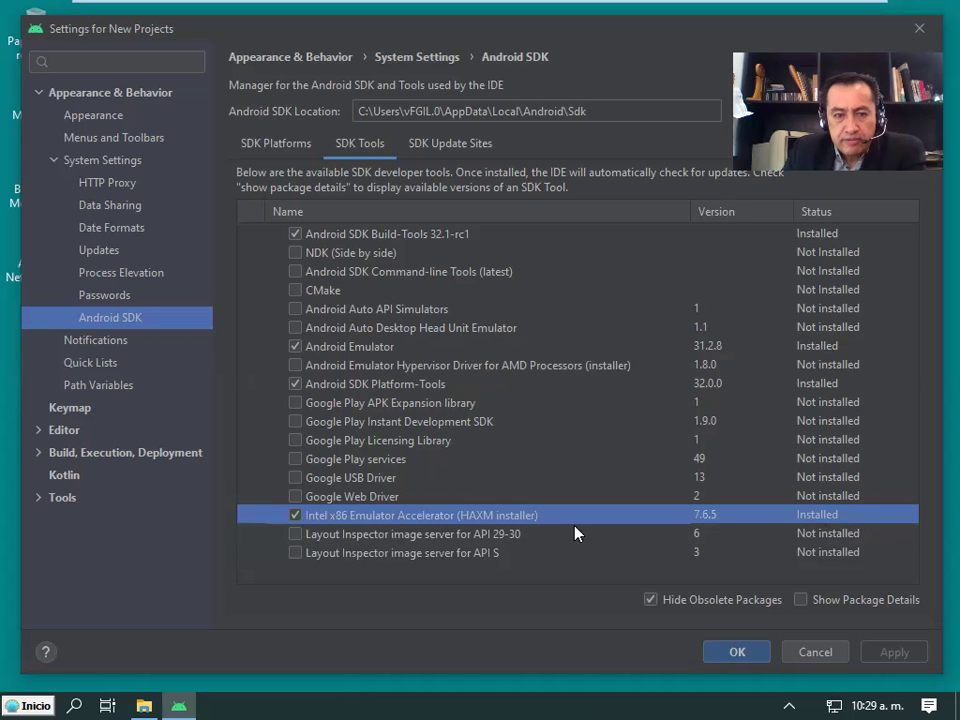
Deselect Intel x86 Emulator Accelerator (HAXM installer) in the SDK tools, apply the change and confirm deleting the component
left_click(295, 515)
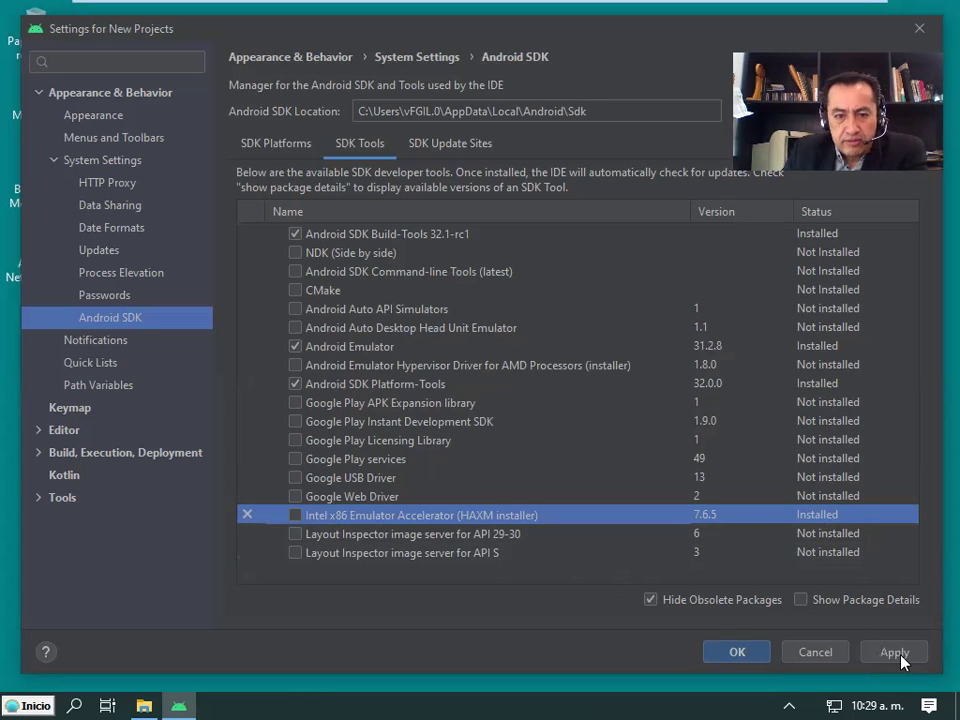
left_click(295, 515)
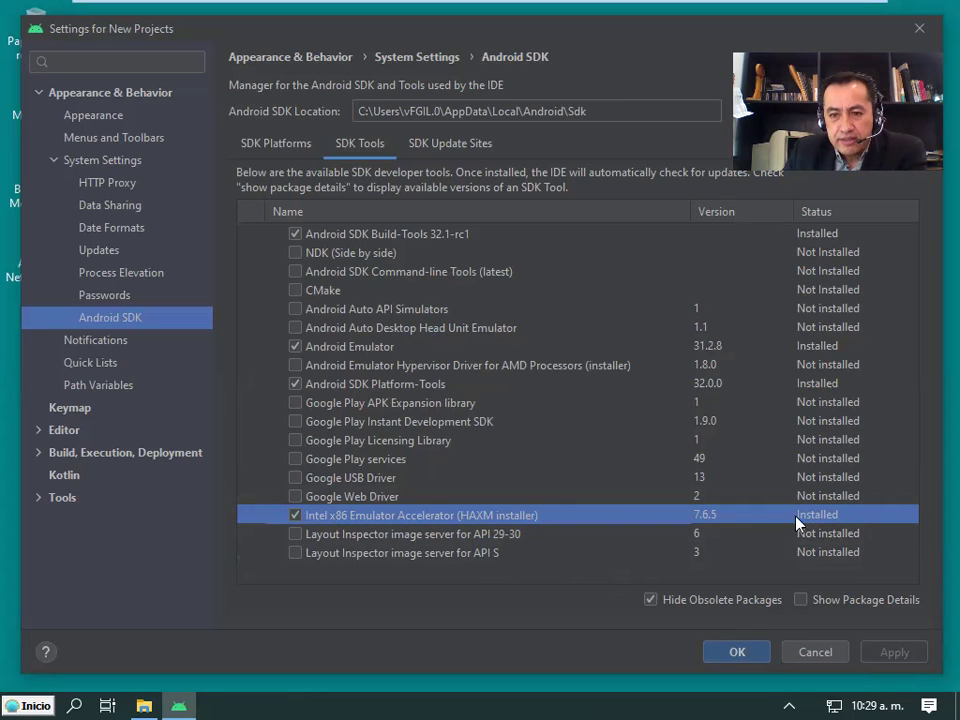
left_click(295, 516)
left_click(888, 658)
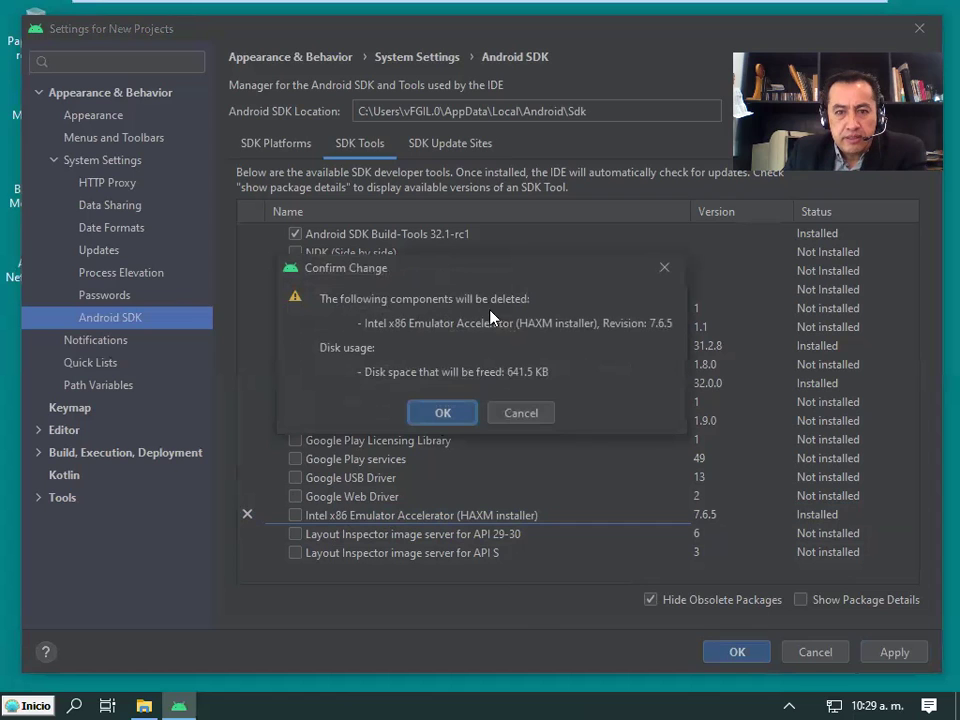
left_click(447, 414)
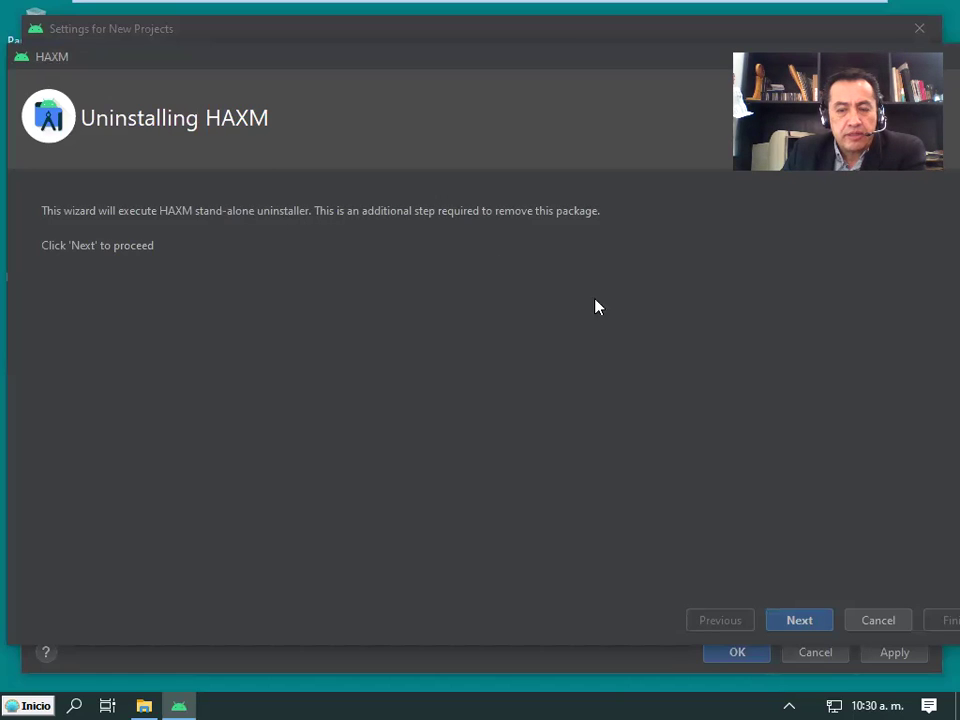
Run the HAXM stand-alone uninstaller, allow it to make changes to the device, and finish both the HAXM and component wizards
left_click(819, 619)
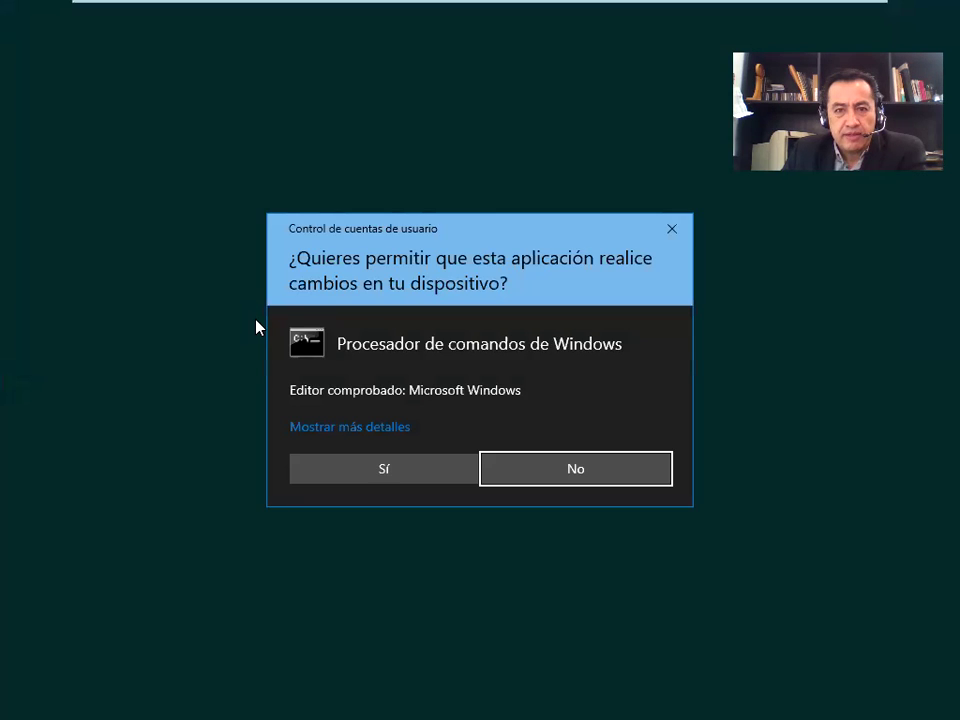
left_click(354, 484)
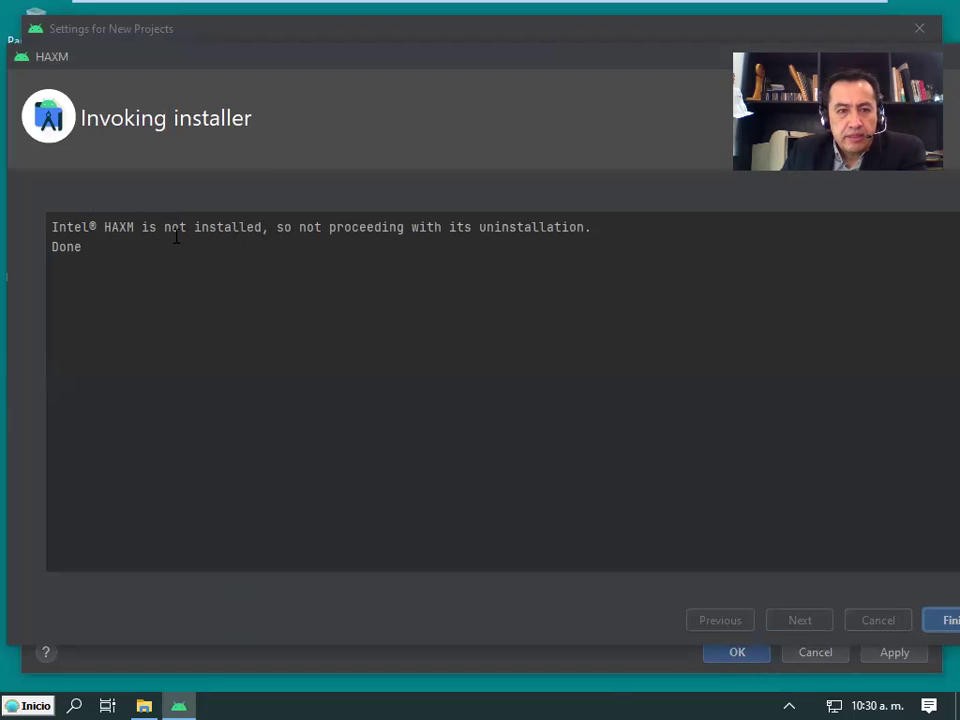
left_click_drag(104, 227, 586, 229)
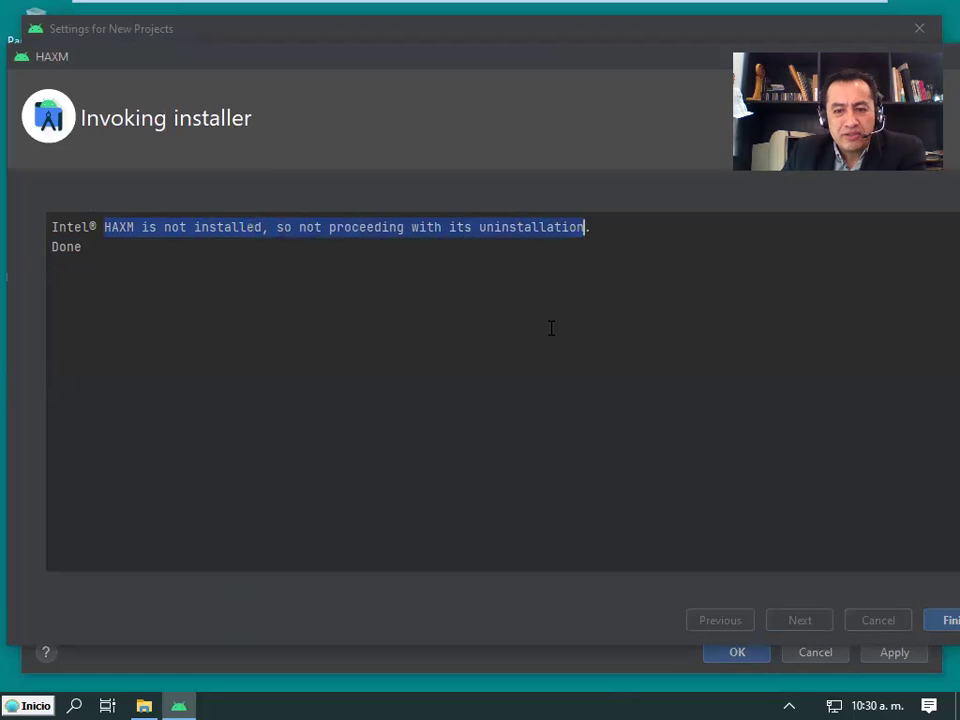
left_click(934, 622)
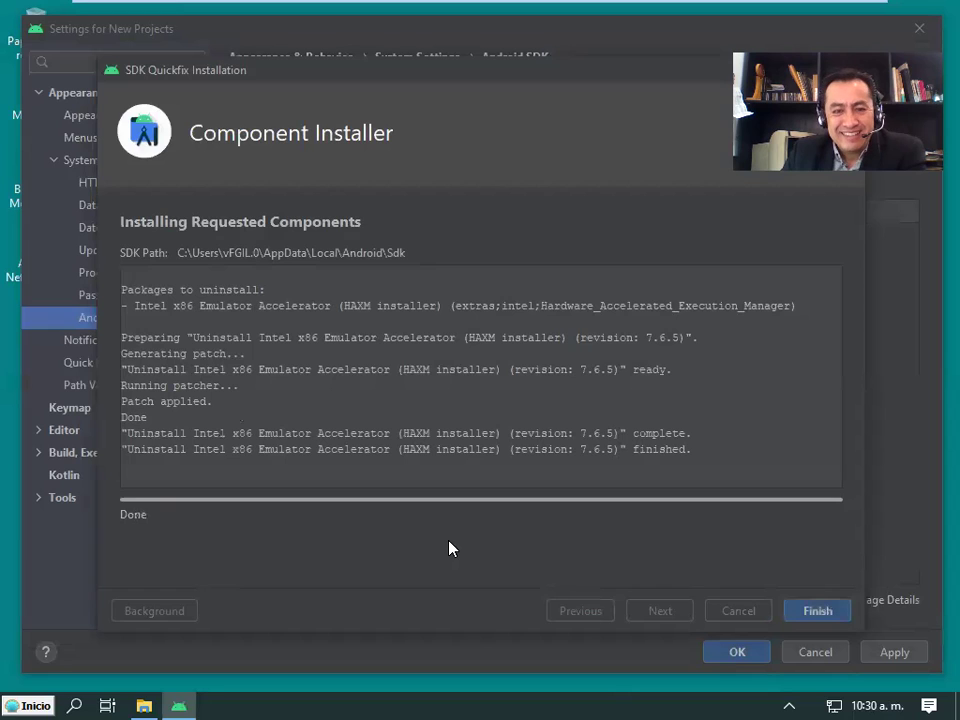
left_click(800, 611)
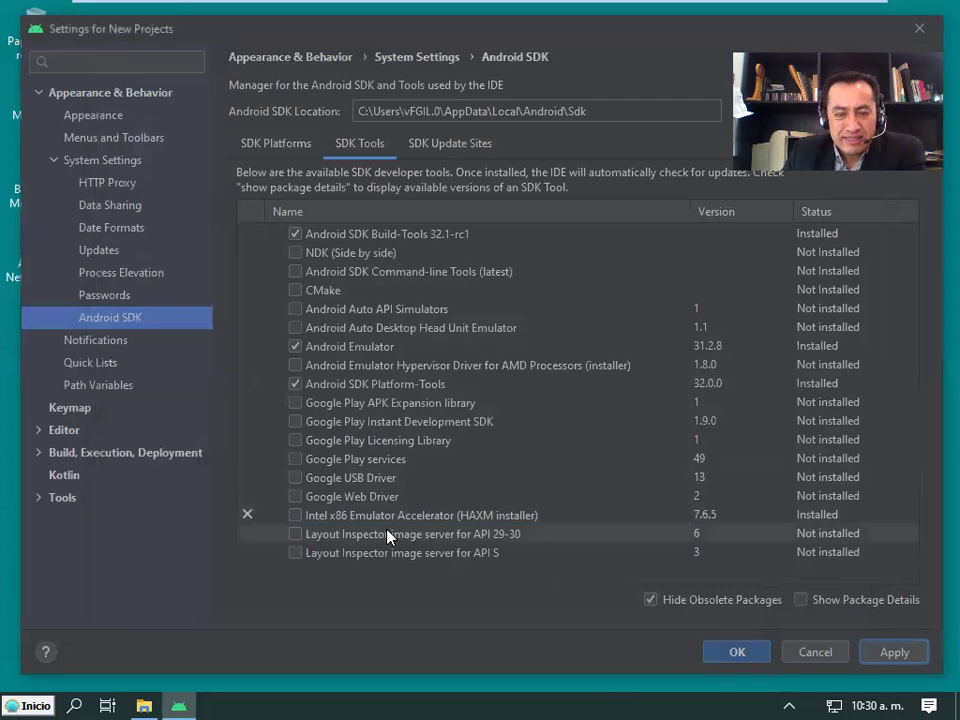
Mark Intel x86 Emulator Accelerator (HAXM installer) for installation again, apply the change and confirm the download
left_click(644, 517)
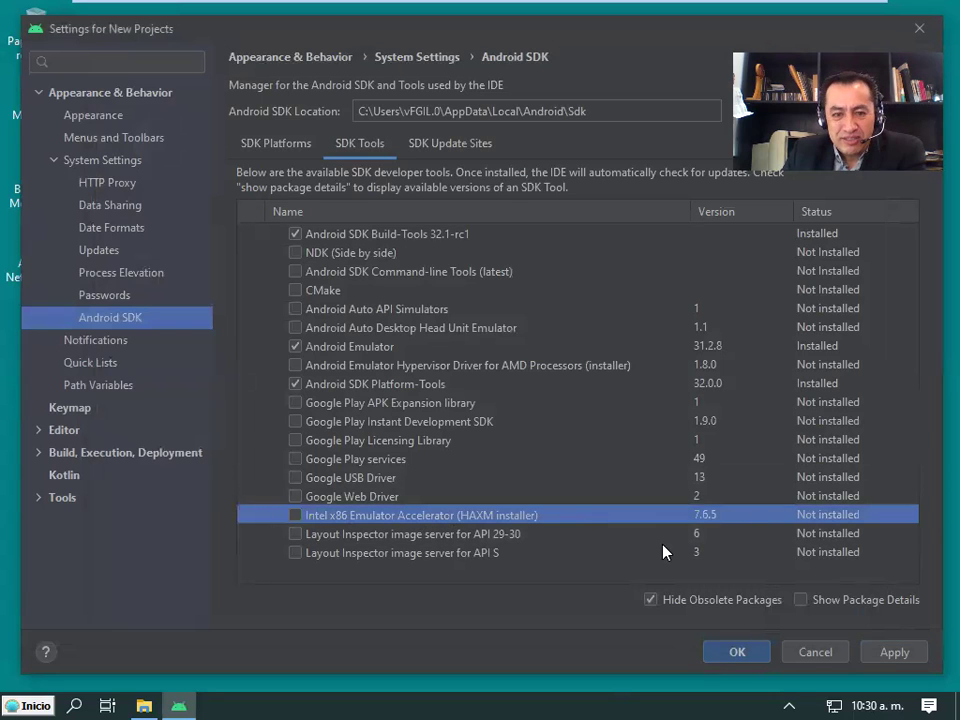
left_click(295, 515)
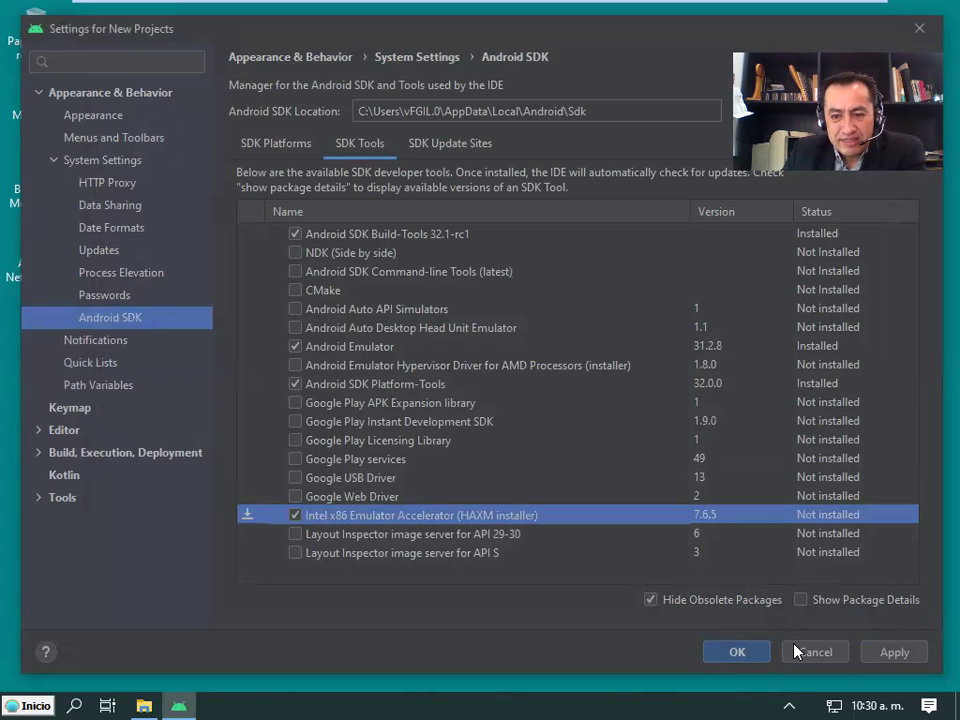
left_click(893, 655)
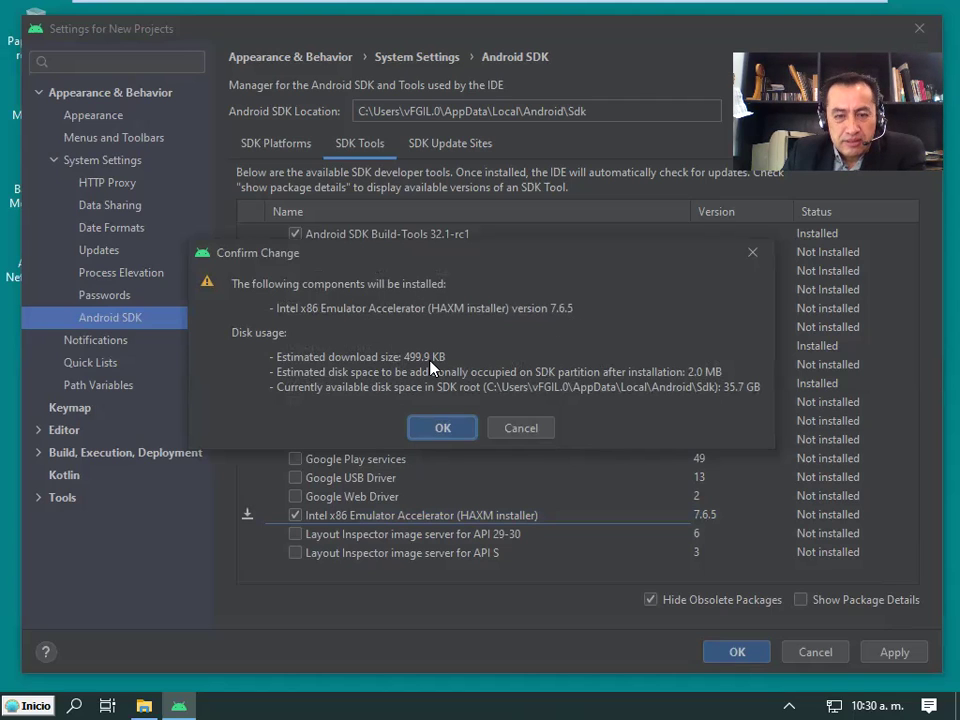
left_click(442, 428)
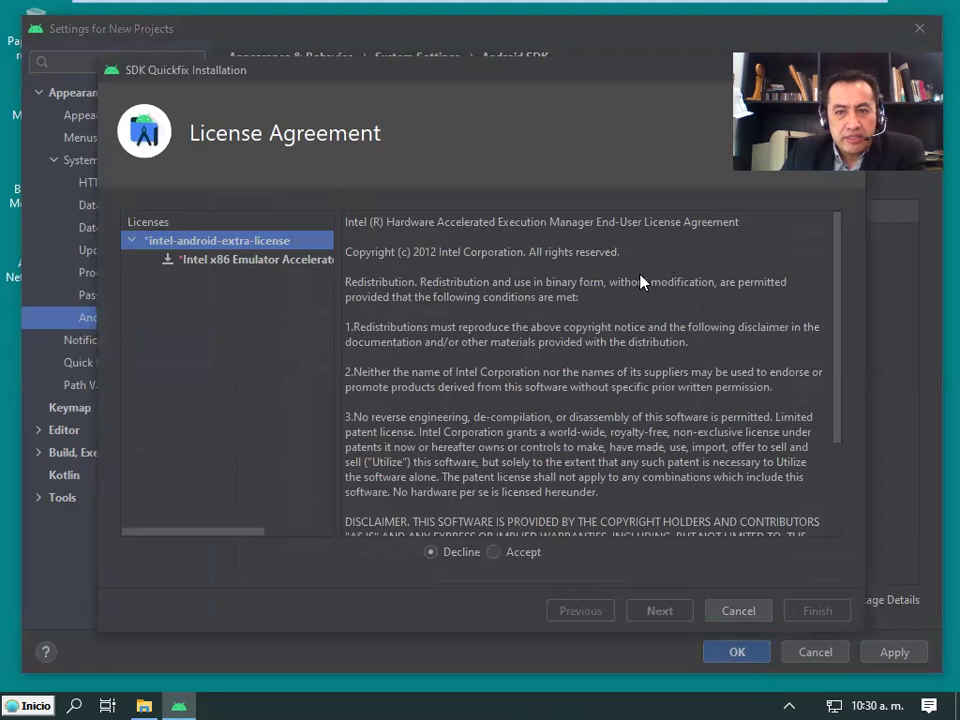
Read through and accept the Intel HAXM license agreement, and allow the installer to make changes to the device
scroll(828, 330, "down", 3)
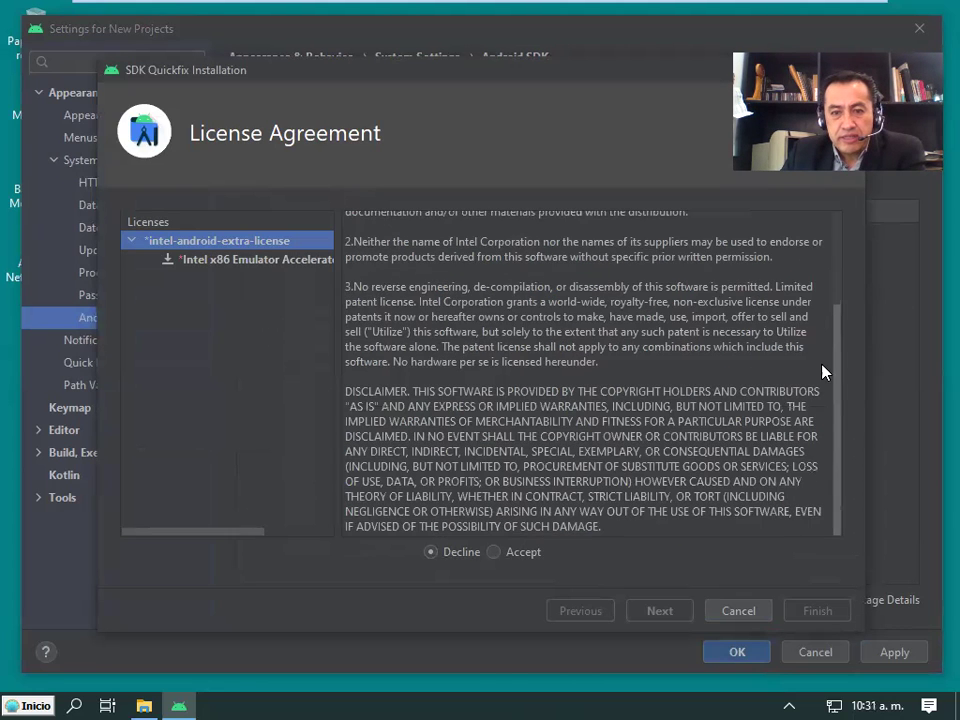
scroll(826, 300, "up", 2)
scroll(459, 259, "up", 1)
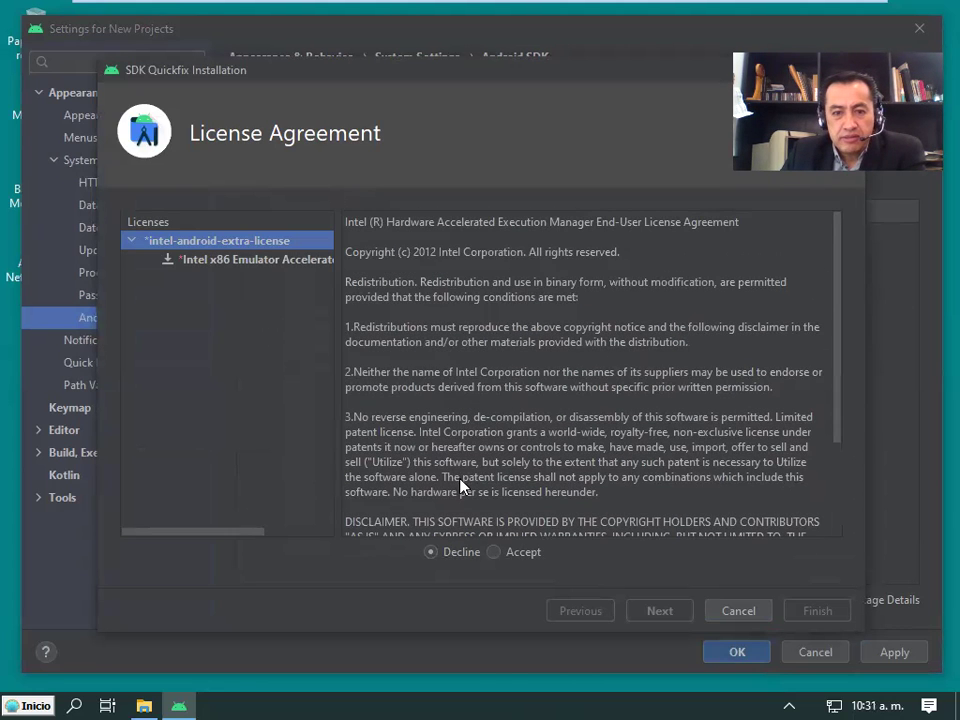
scroll(470, 485, "down", 3)
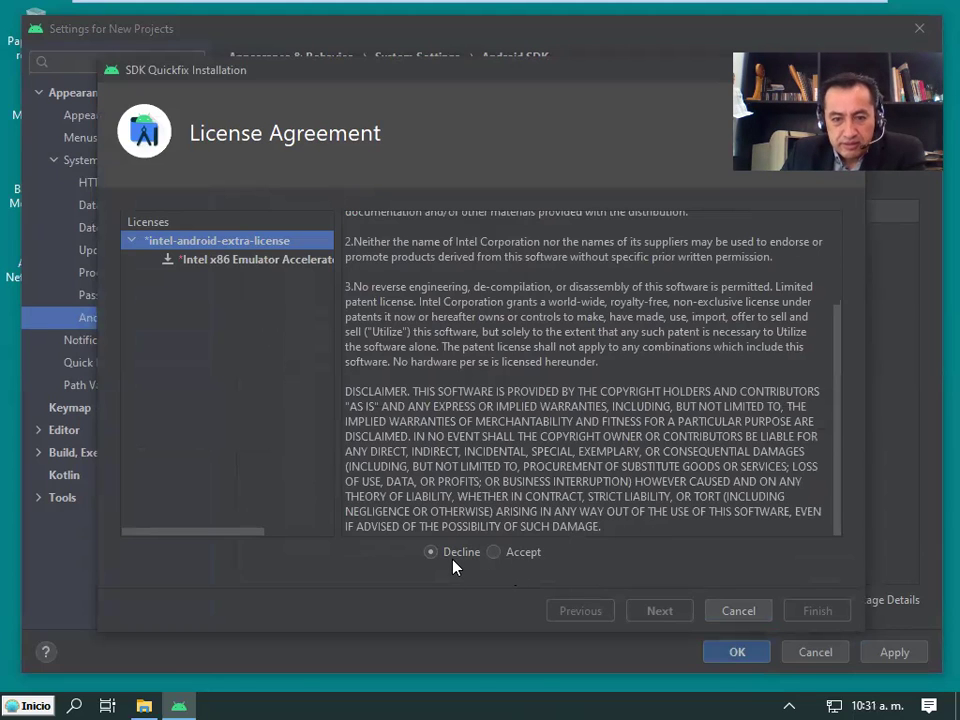
left_click(495, 553)
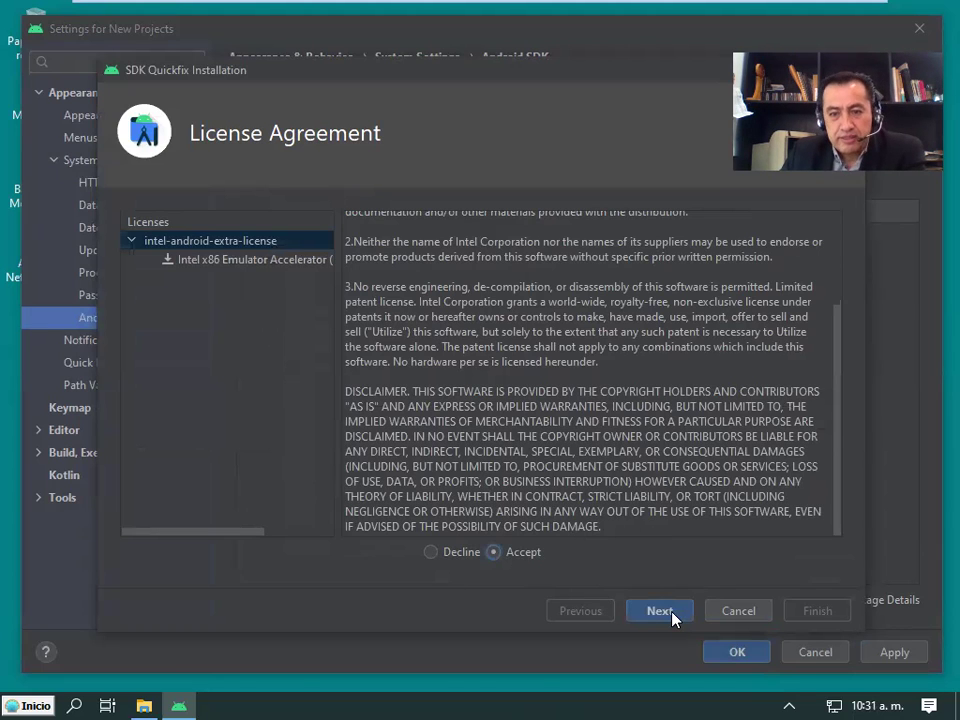
left_click(671, 614)
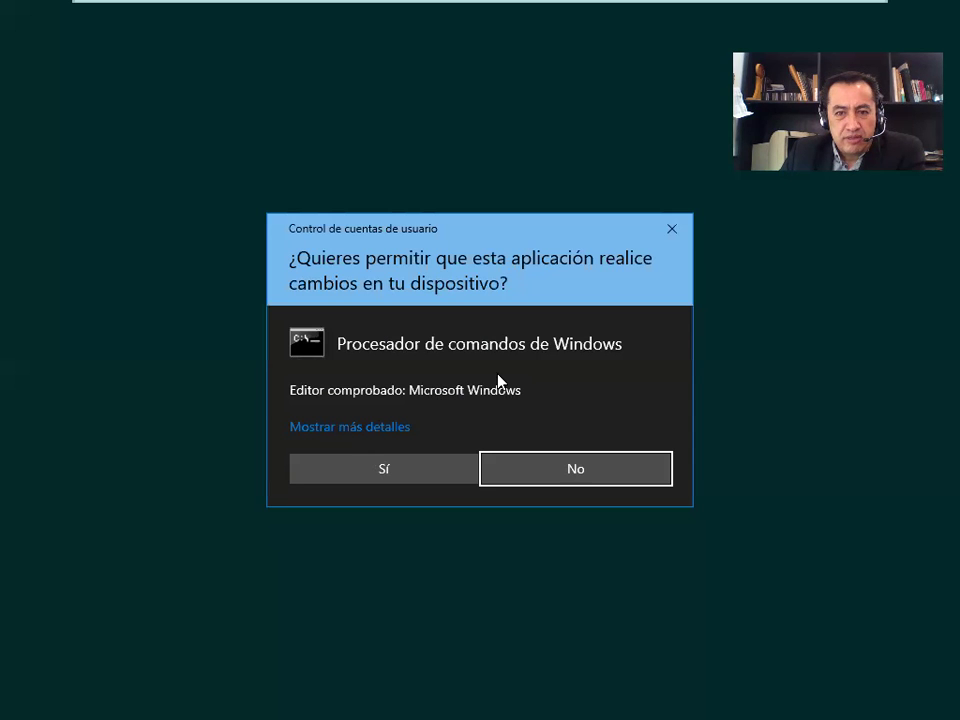
left_click(368, 481)
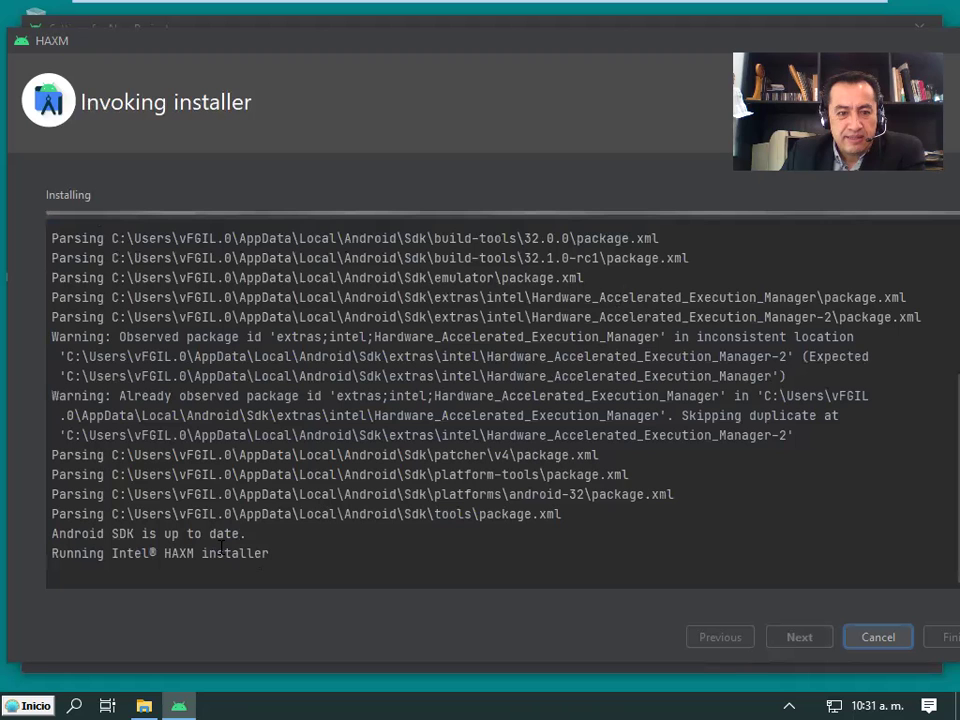